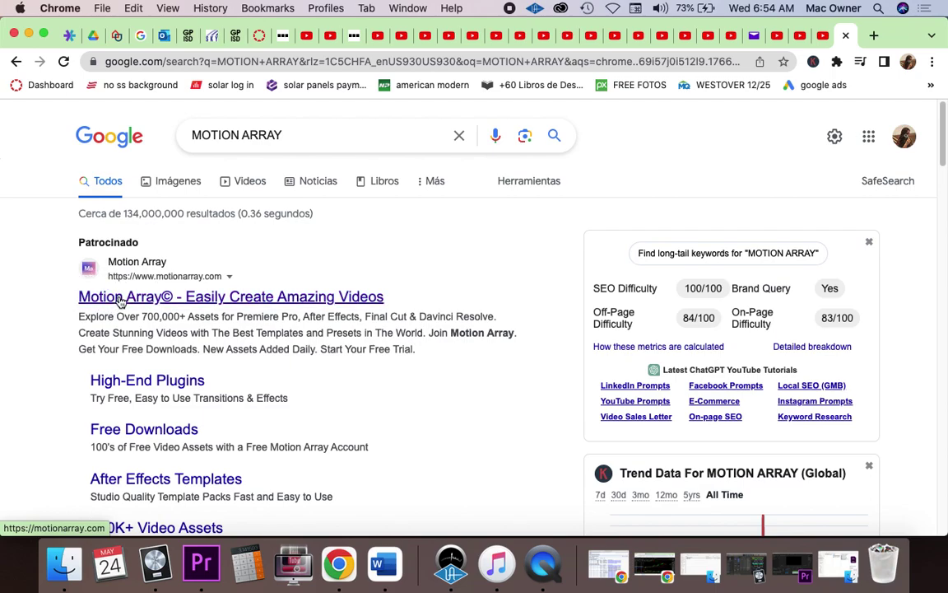
Open Motion Array from the sponsored Google result, browse its homepage, then minimize Chrome.
left_click(120, 300)
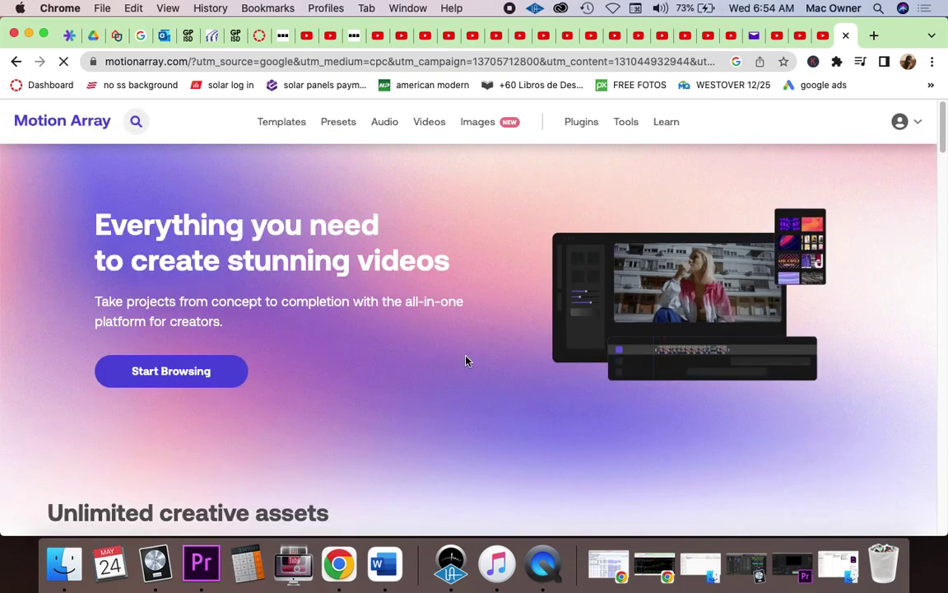
scroll(465, 361, "down", 5)
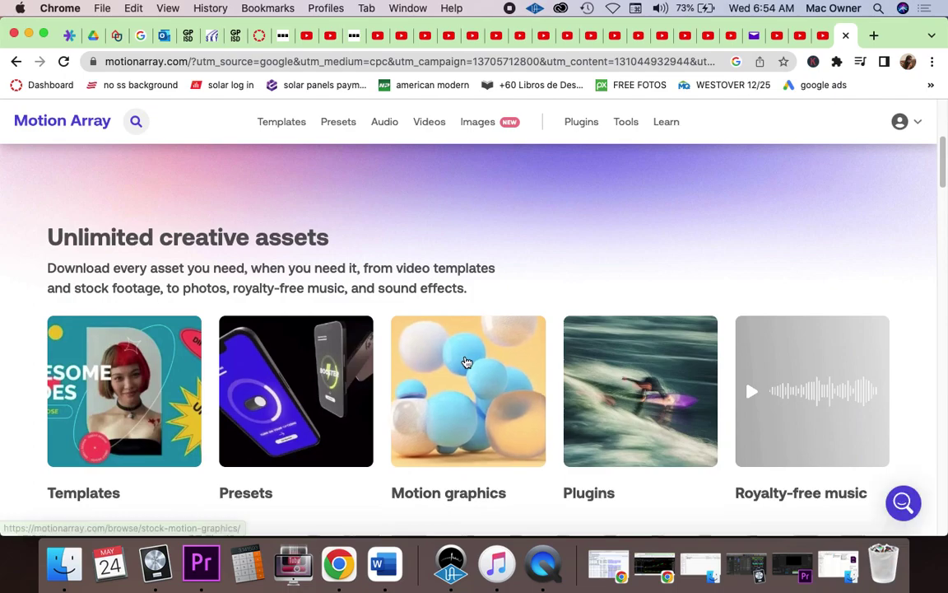
scroll(465, 360, "down", 3)
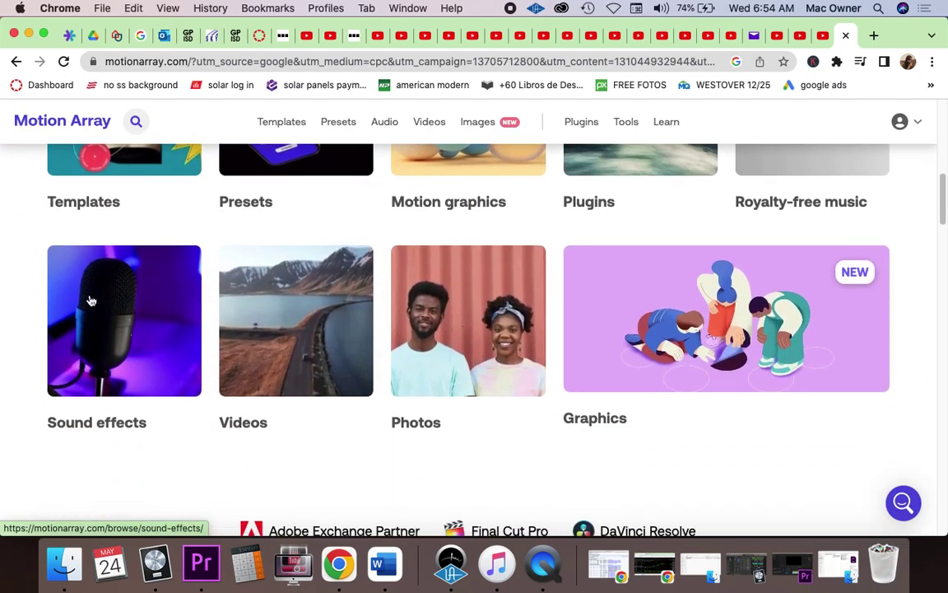
scroll(170, 383, "down", 4)
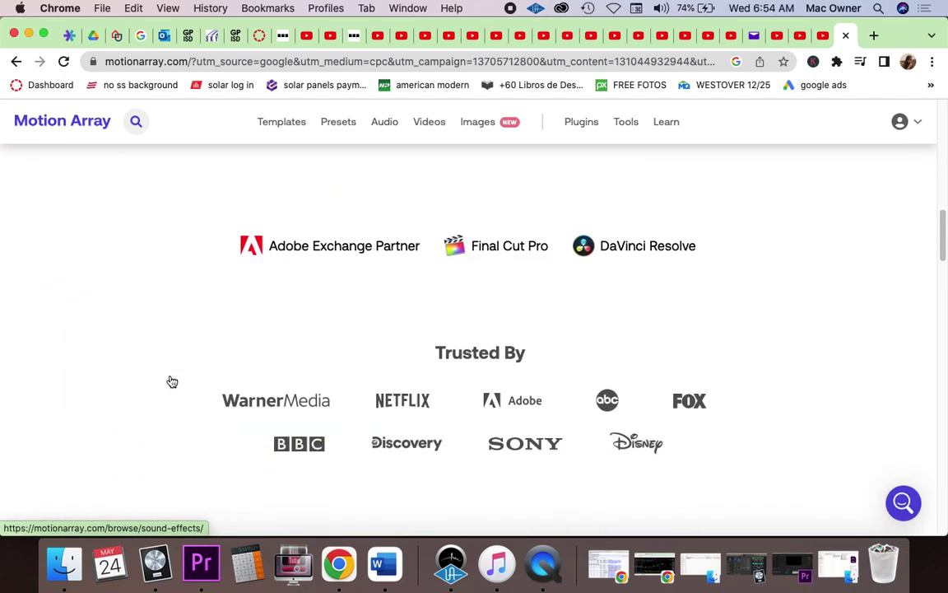
scroll(171, 380, "up", 2)
scroll(169, 380, "up", 10)
scroll(170, 380, "down", 2)
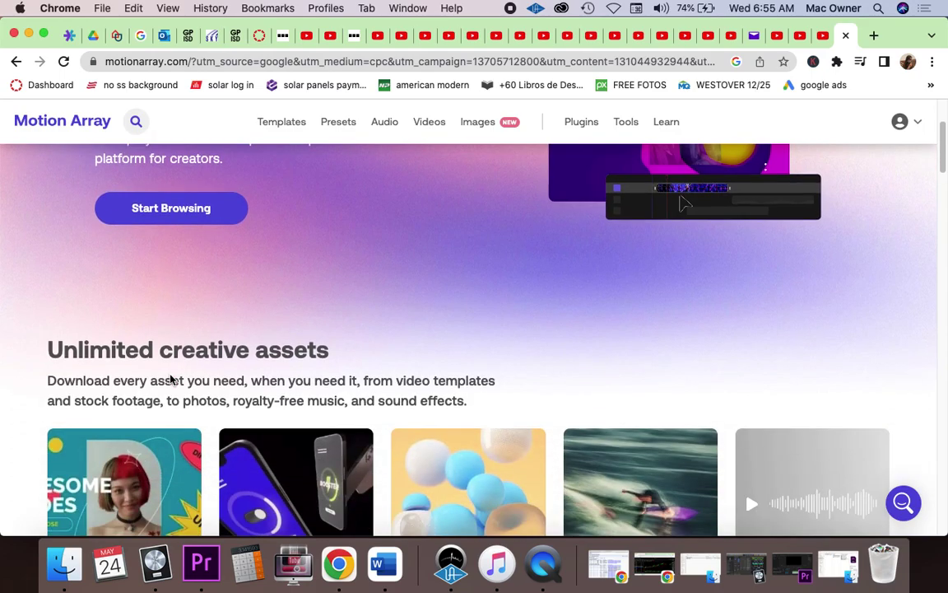
scroll(169, 377, "down", 7)
scroll(168, 377, "down", 2)
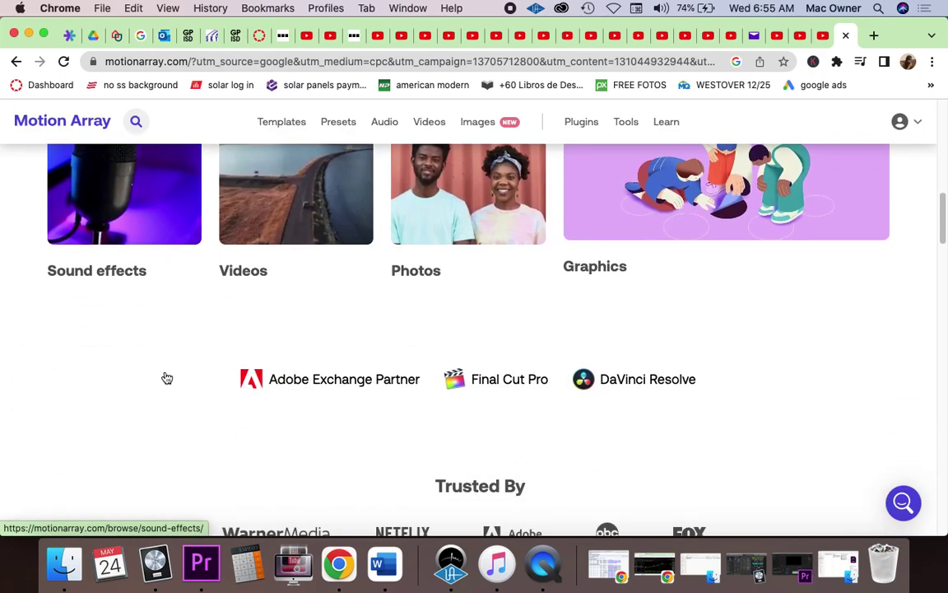
scroll(165, 377, "down", 5)
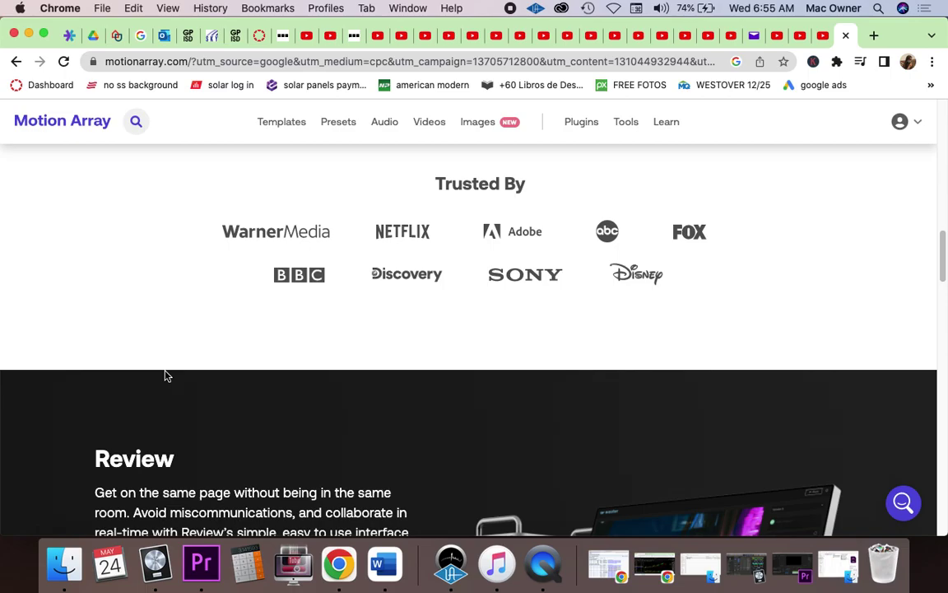
scroll(166, 376, "down", 5)
scroll(165, 376, "down", 5)
scroll(165, 375, "down", 8)
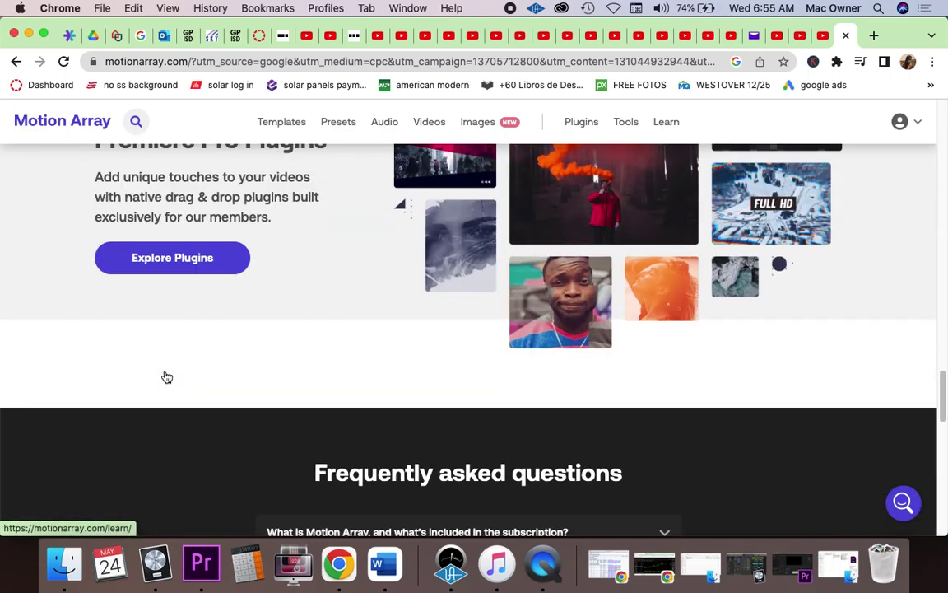
scroll(165, 376, "up", 2)
scroll(165, 375, "up", 8)
scroll(165, 375, "up", 6)
scroll(163, 375, "up", 8)
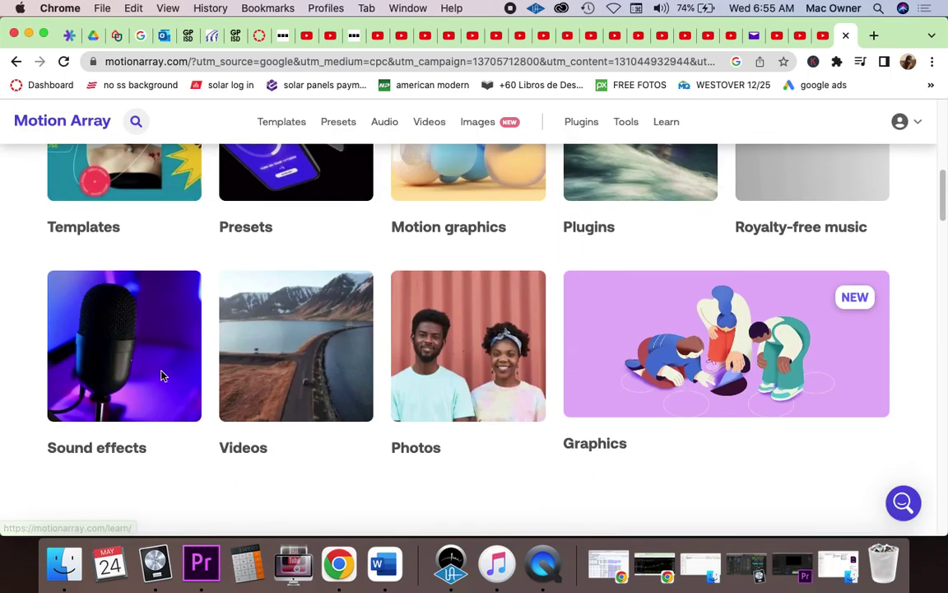
scroll(161, 375, "up", 8)
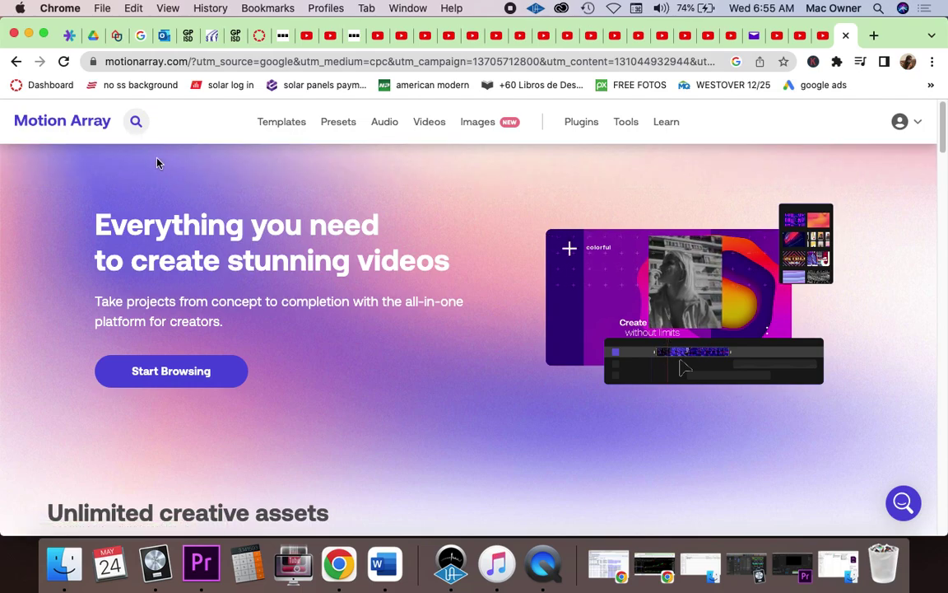
left_click(29, 34)
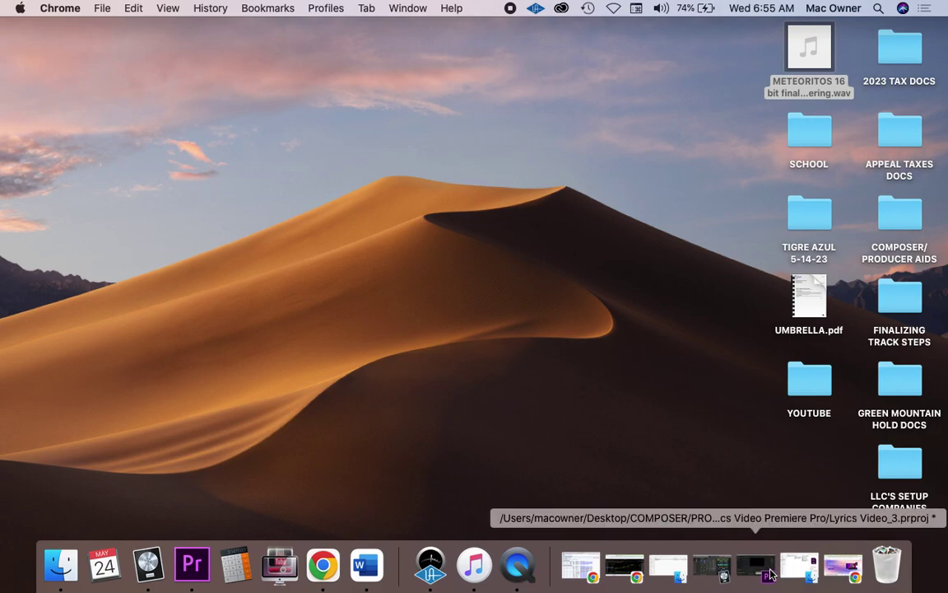
Bring the Premiere Pro lyric project up full-screen, then hide it to reach the desktop.
left_click(761, 572)
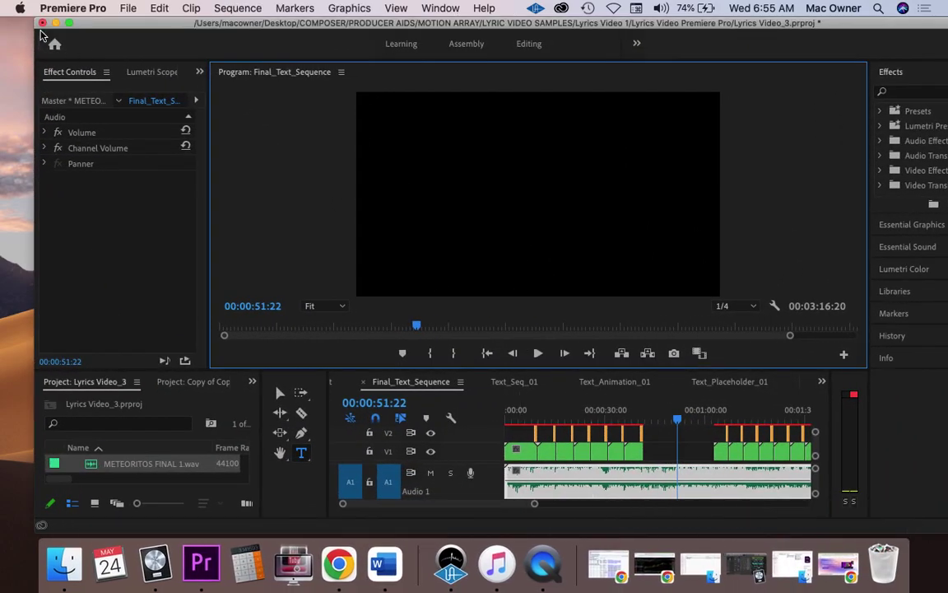
left_click(69, 24)
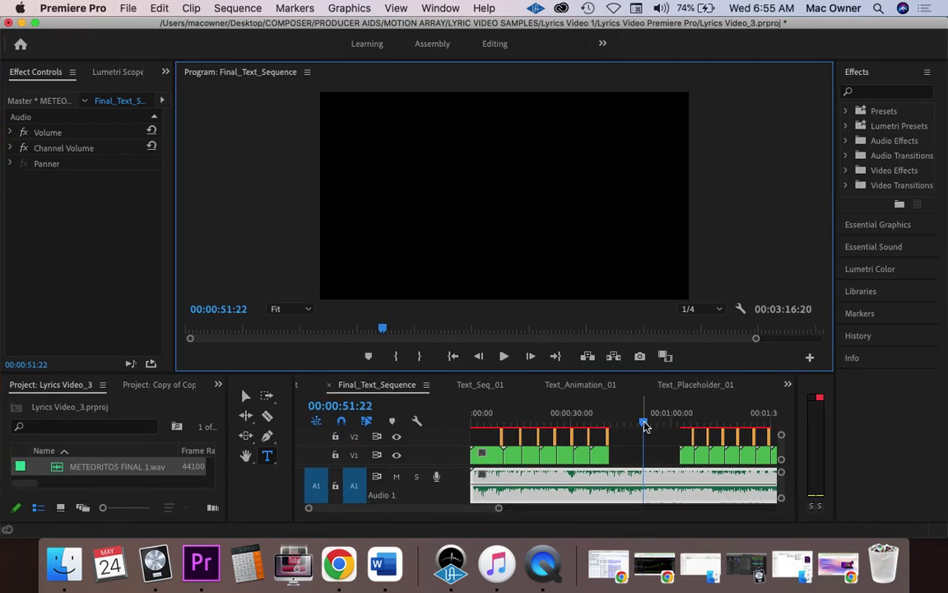
left_click(23, 22)
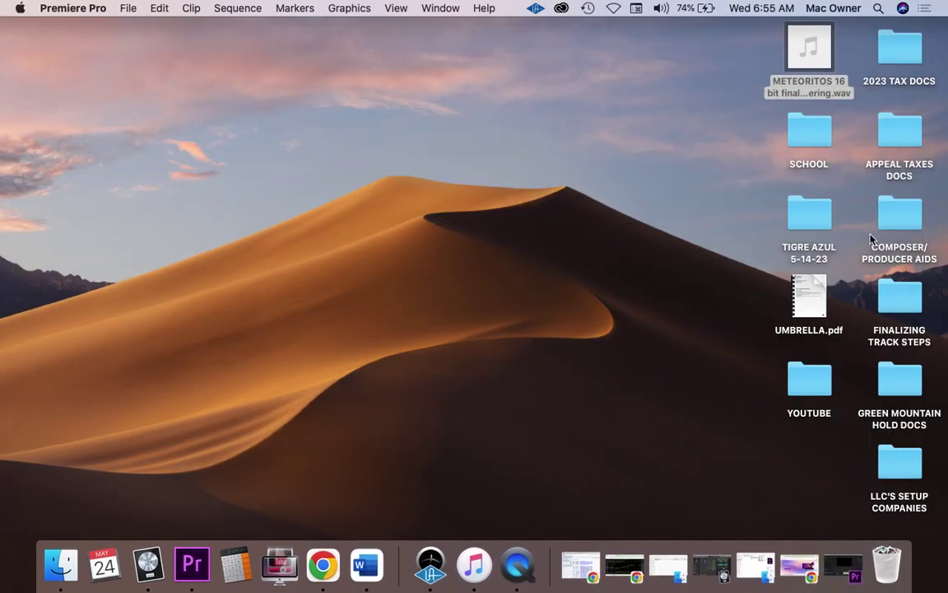
In Finder, open COMPOSER/PRODUCER AIDS > MOTION ARRAY > LYRIC VIDEO SAMPLES > Lyrics Video 1 project folder.
left_click(788, 96)
double_click(889, 213)
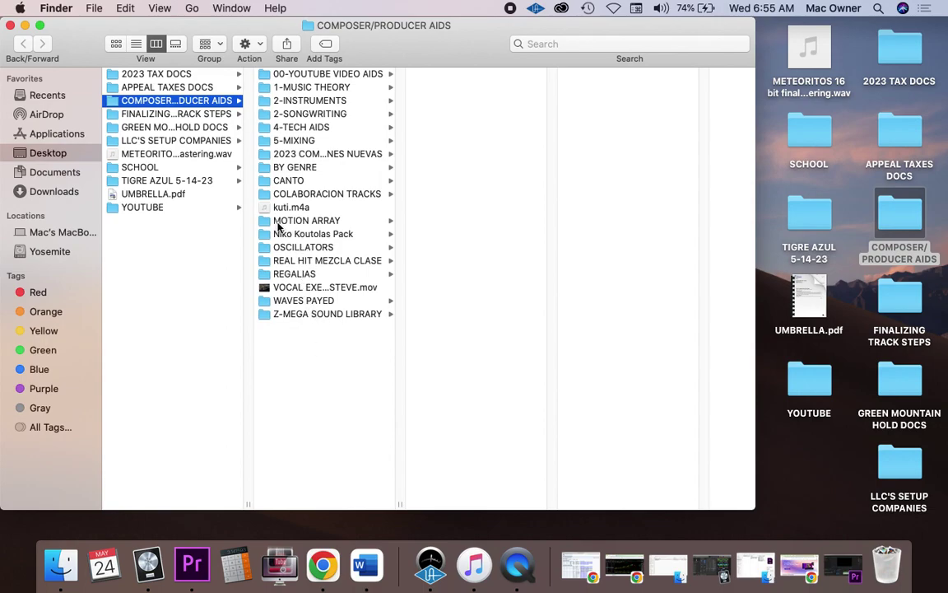
left_click(281, 222)
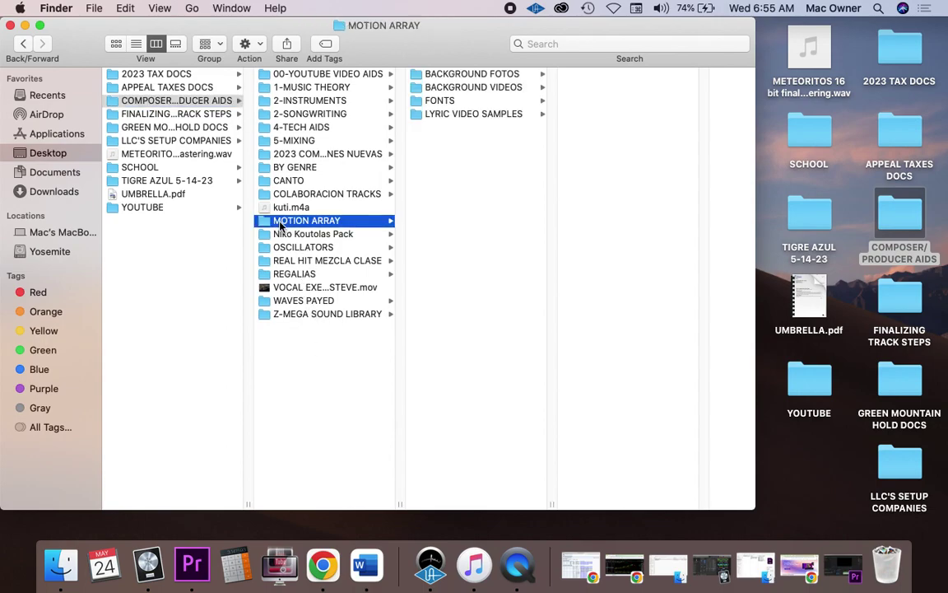
left_click(476, 115)
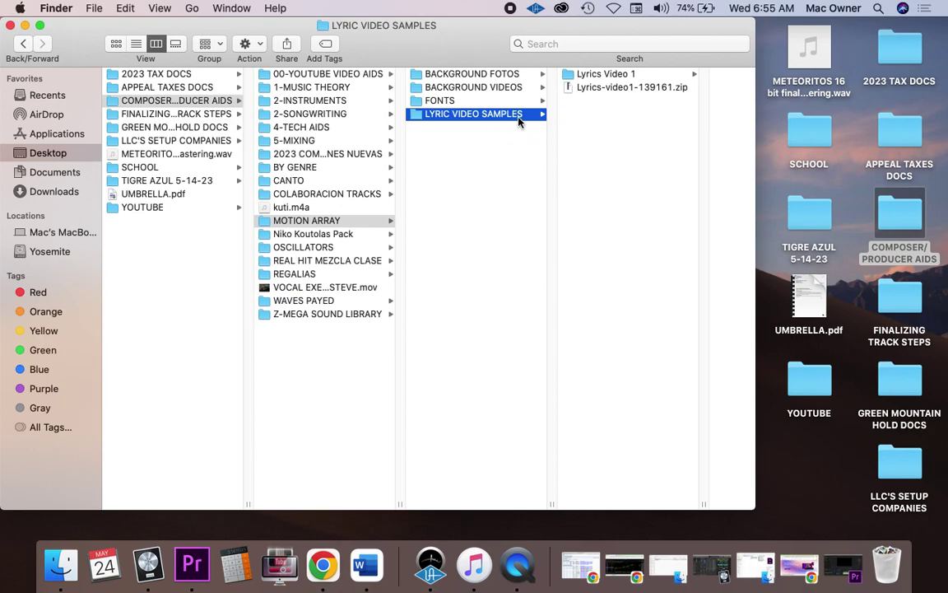
left_click(616, 75)
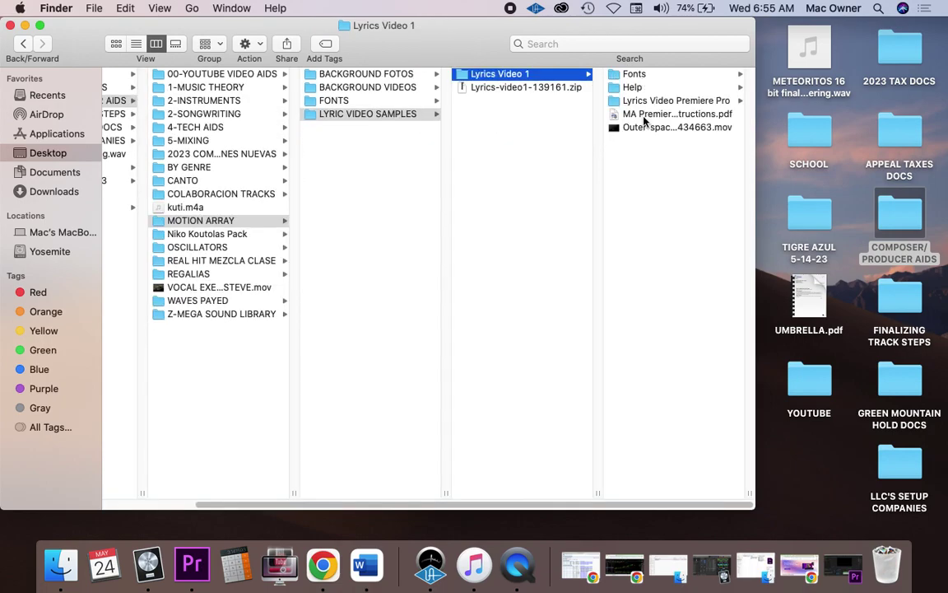
left_click(640, 105)
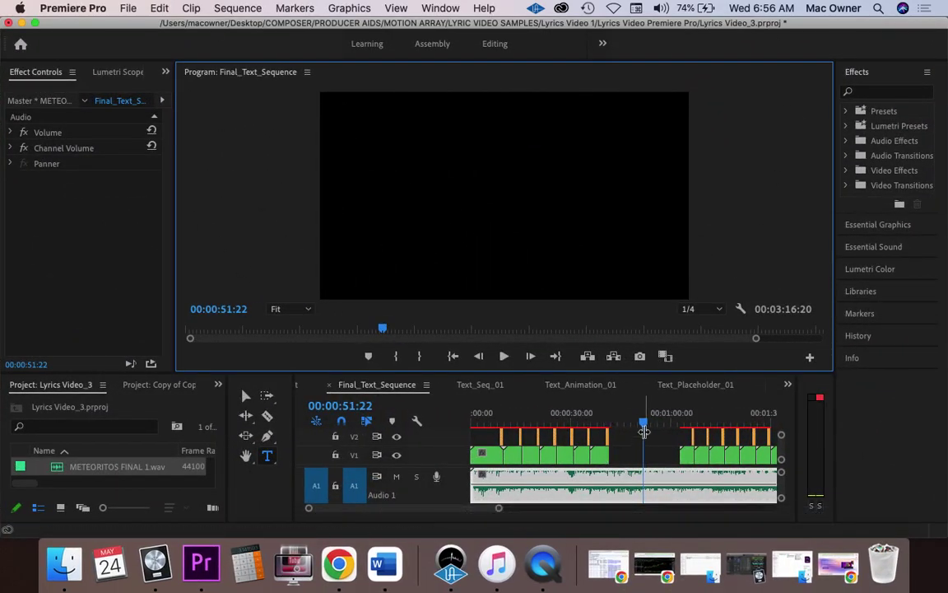
Rewind Final_Text_Sequence to 00:00:00:00, raise the volume, and play it to 00:00:33:03.
left_click_drag(643, 425, 473, 425)
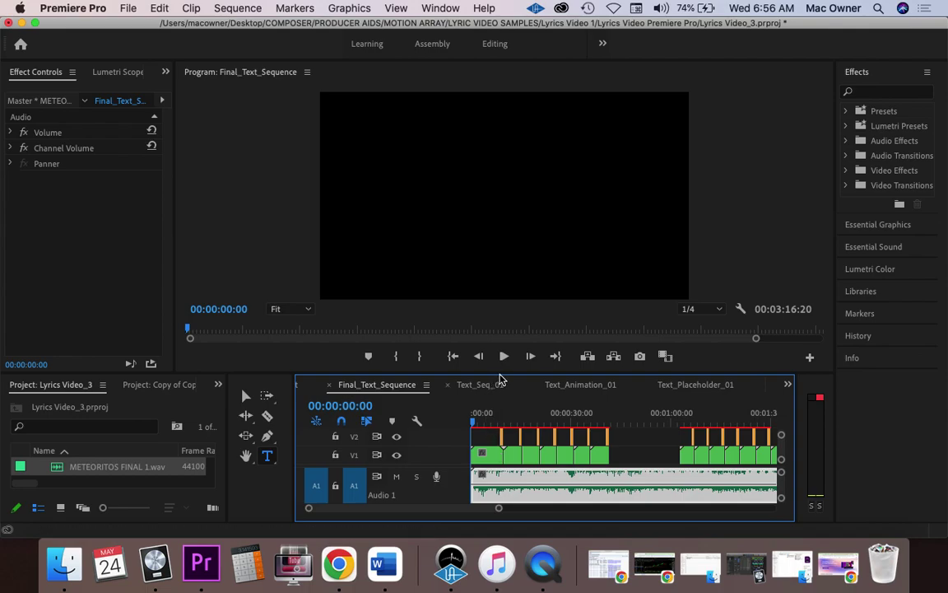
key("XF86AudioRaiseVolume")
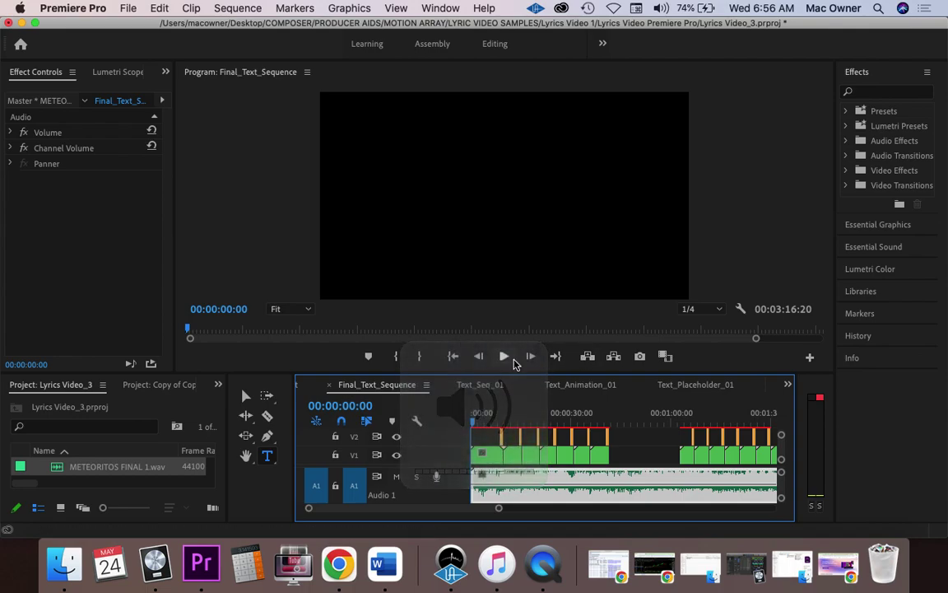
left_click(503, 356)
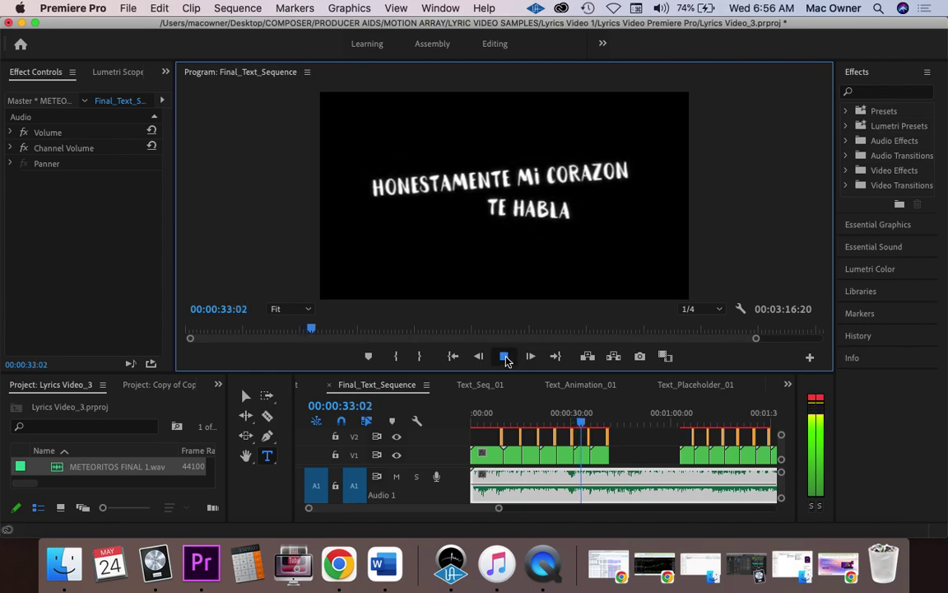
left_click(505, 357)
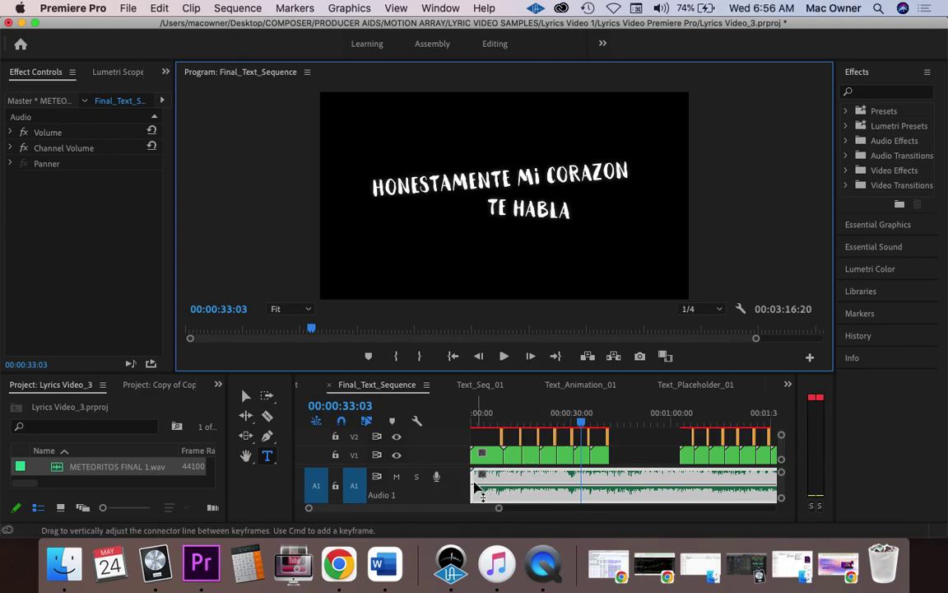
Scrub ahead to the WHEN THE LIGHTS GO OUT lyric and replay into the gap.
left_click(558, 481)
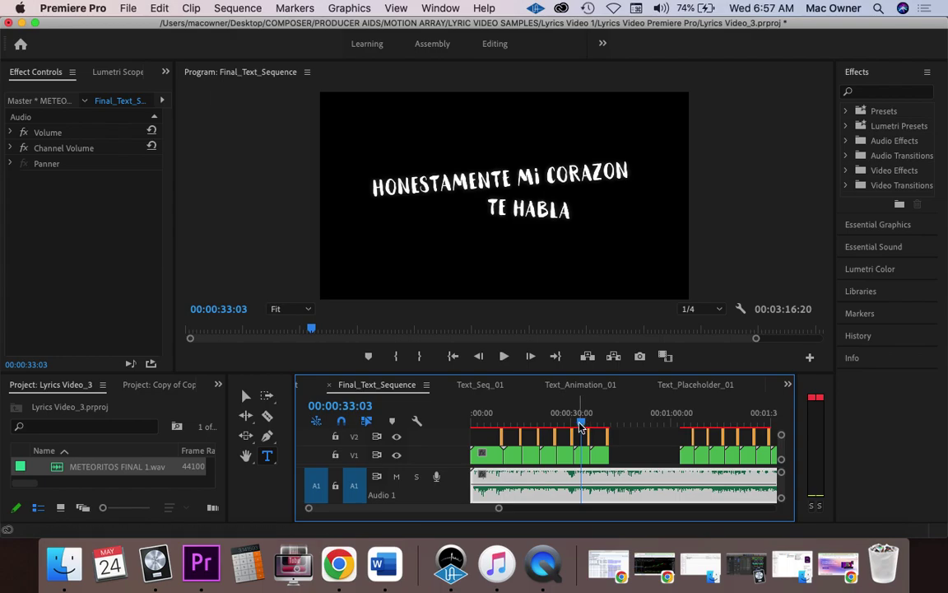
left_click_drag(581, 427, 686, 424)
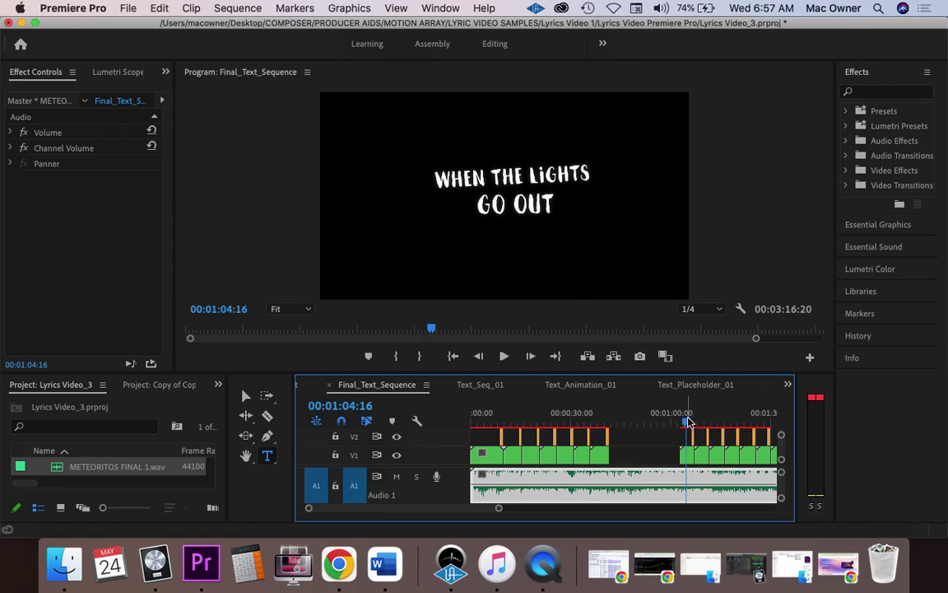
left_click_drag(688, 422, 661, 422)
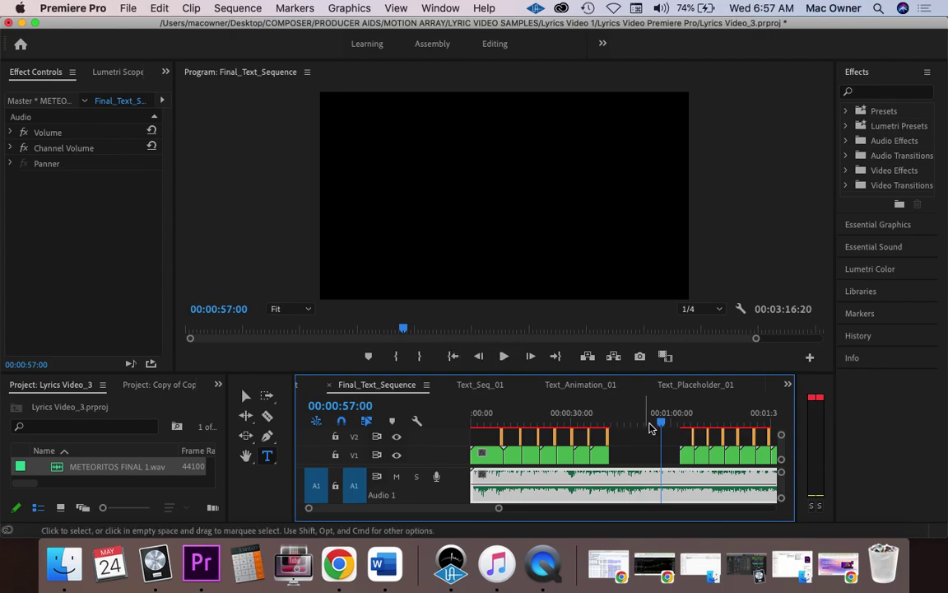
left_click(504, 355)
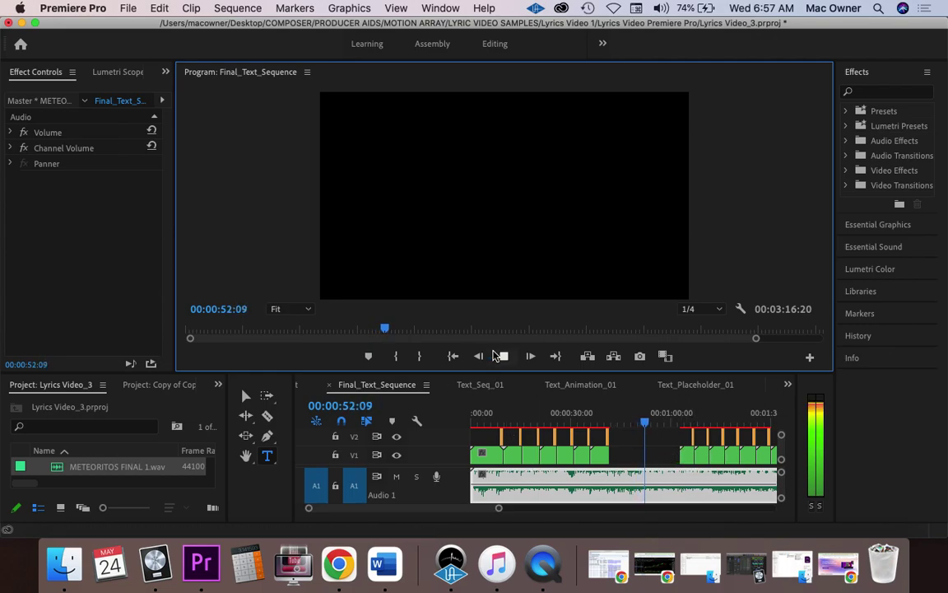
key("space")
Replay from 00:00:47:27, stop at 00:00:51:22, and move the V1 lyric clip to start there.
left_click_drag(650, 423, 630, 423)
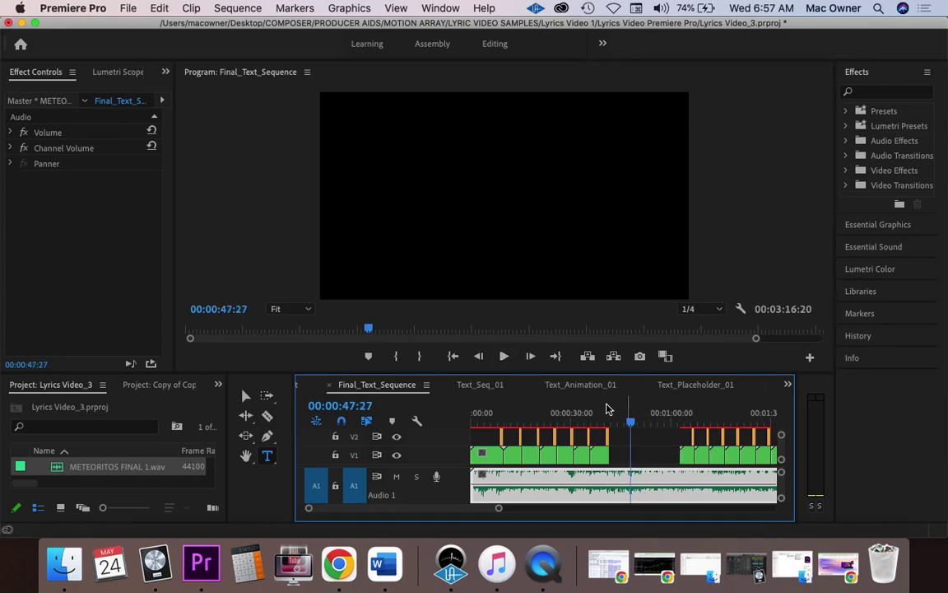
left_click(506, 355)
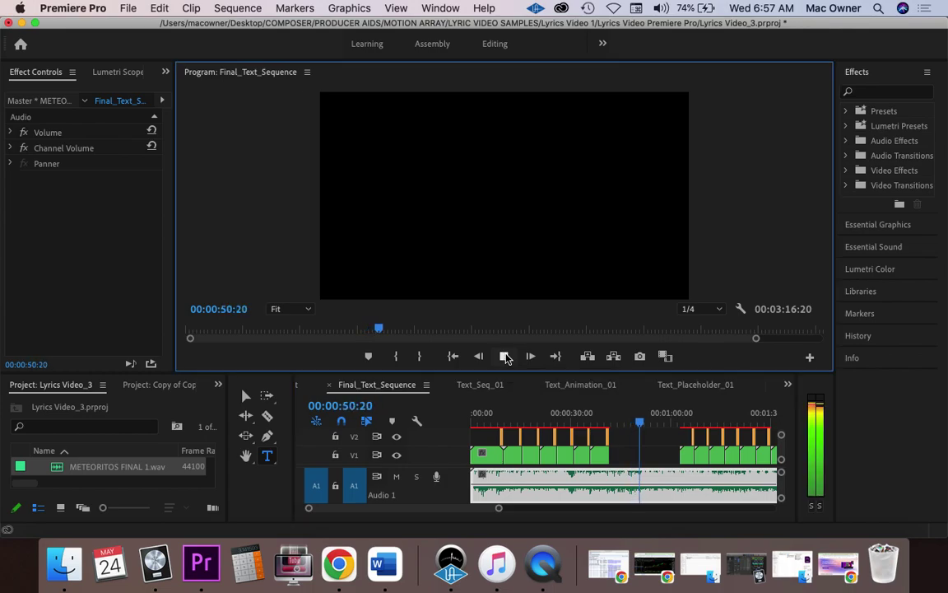
key("space")
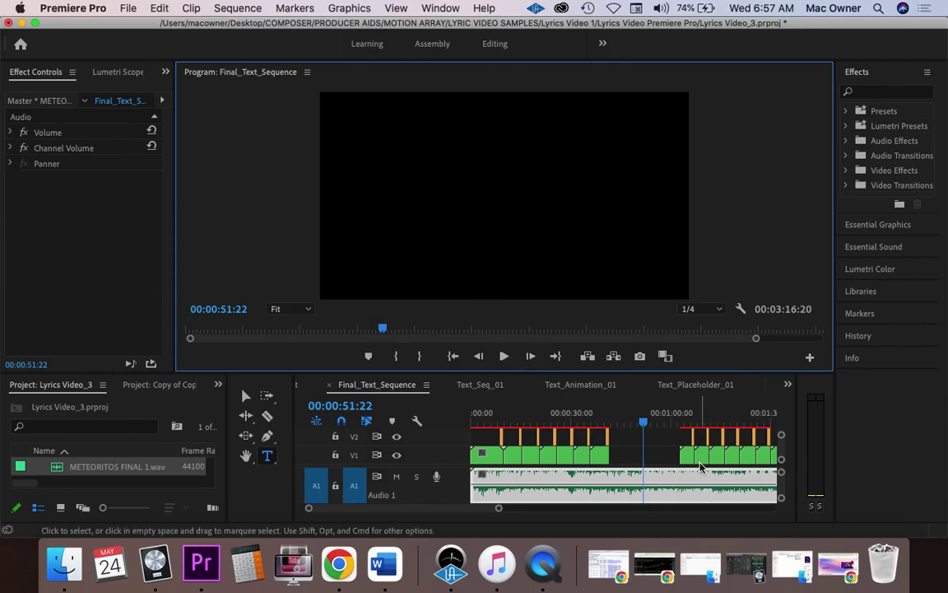
left_click_drag(688, 457, 654, 461)
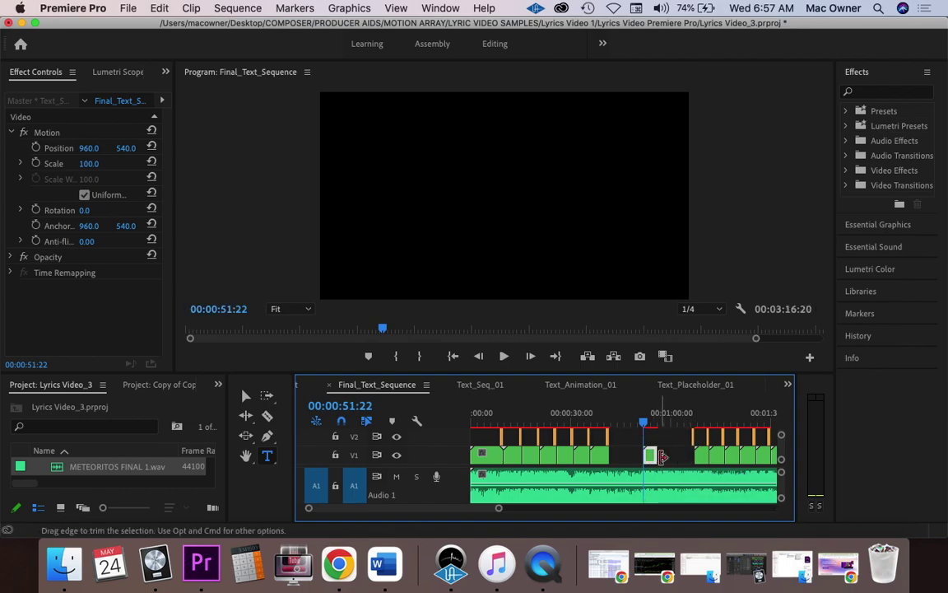
Extend Text_Seq_09 to end at 00:00:57:10, place the adjustment layer above it, and return to 00:00:55:06.
left_click(504, 356)
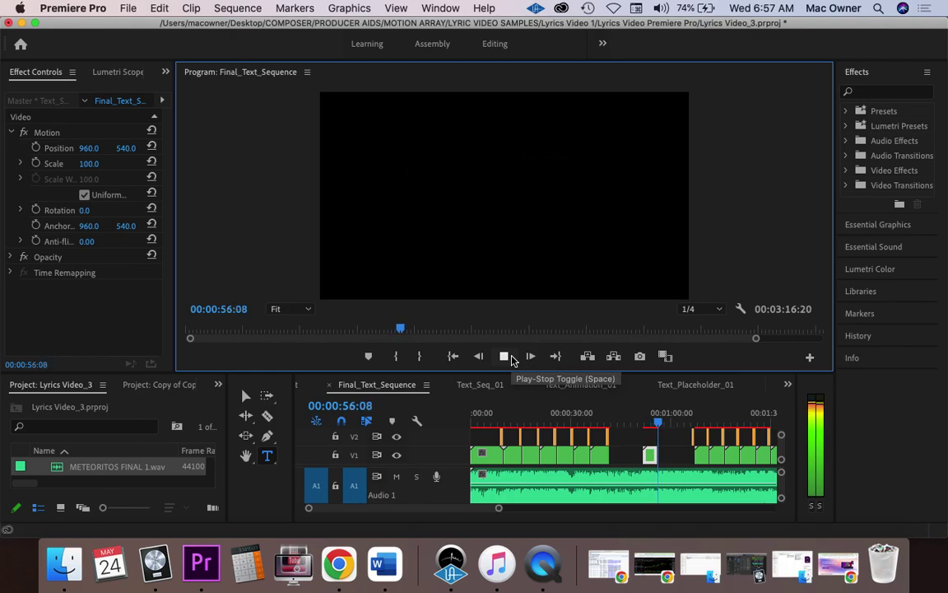
left_click(505, 356)
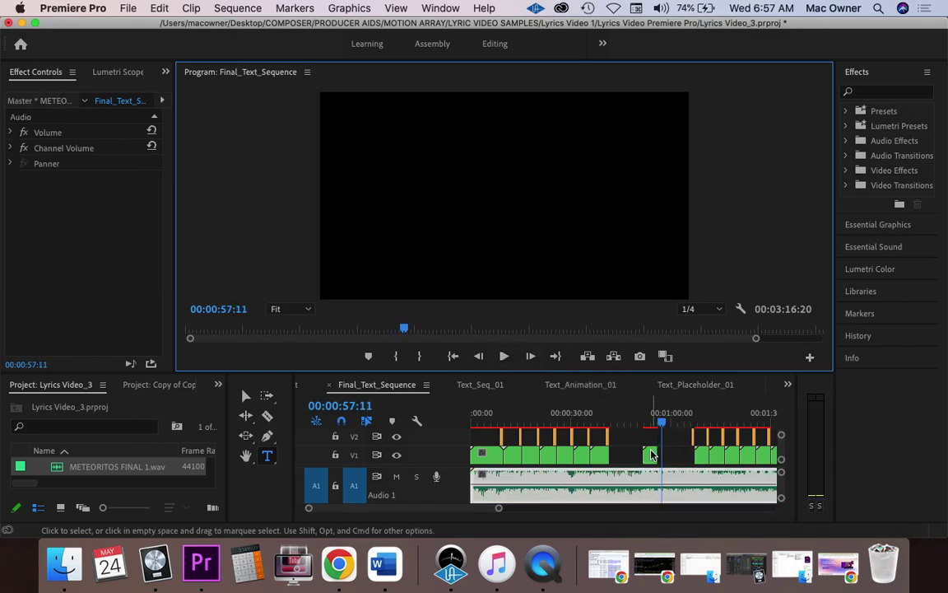
left_click_drag(651, 454, 656, 454)
left_click_drag(694, 442, 667, 452)
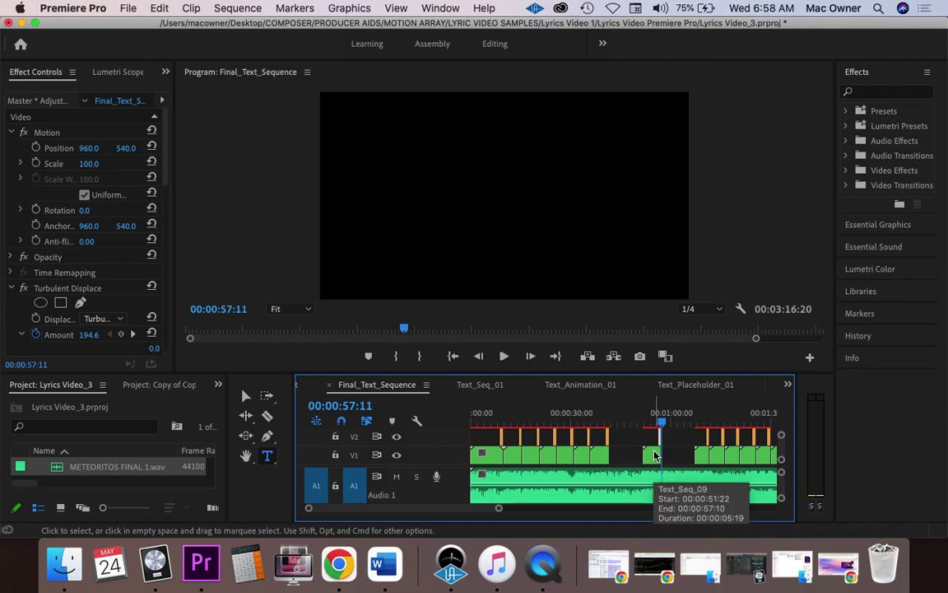
left_click_drag(663, 425, 655, 425)
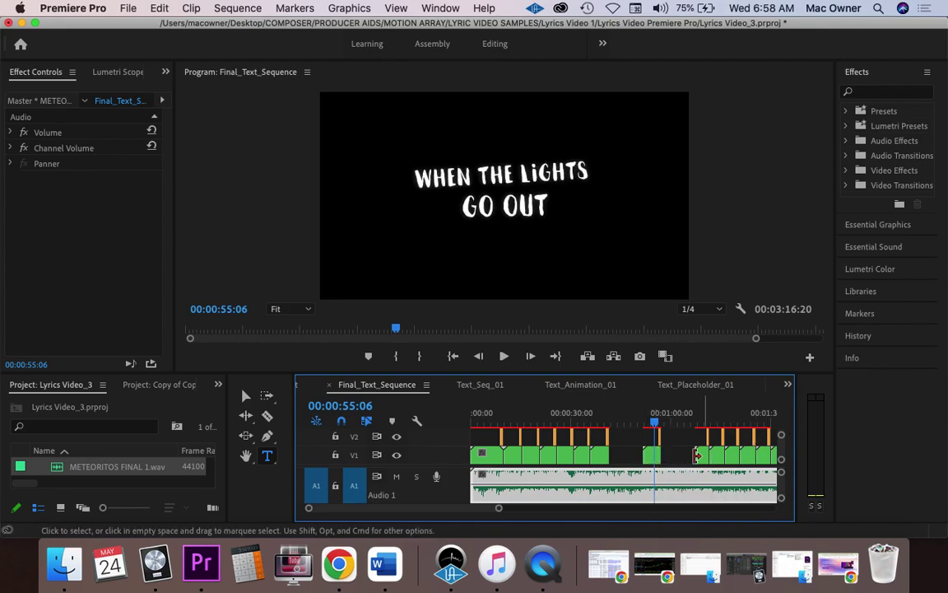
Drill into the nested Text_Seq_09, Text_Animation_09 and Text_Placeholder_09 sequences.
left_click(680, 455)
double_click(653, 458)
left_click(599, 455)
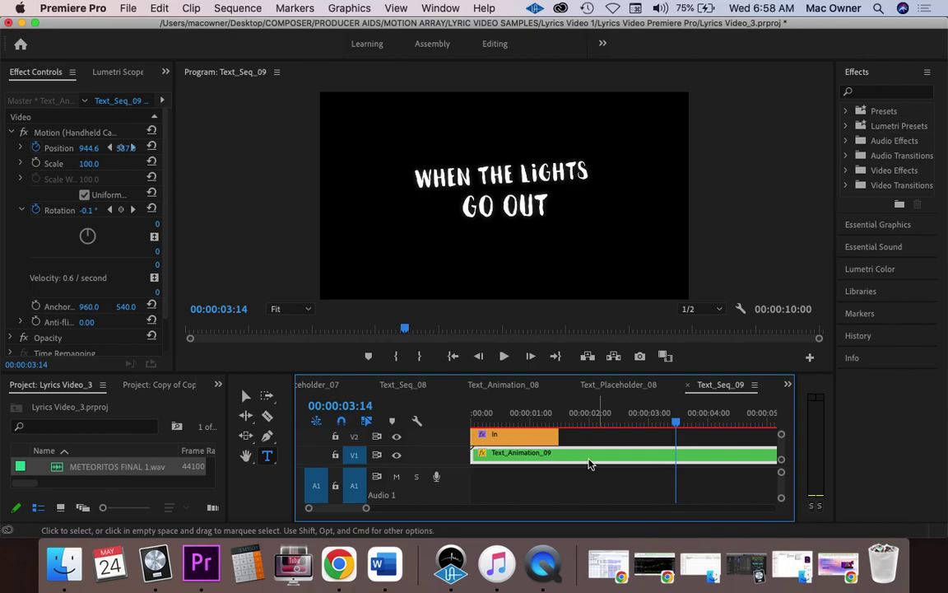
double_click(570, 459)
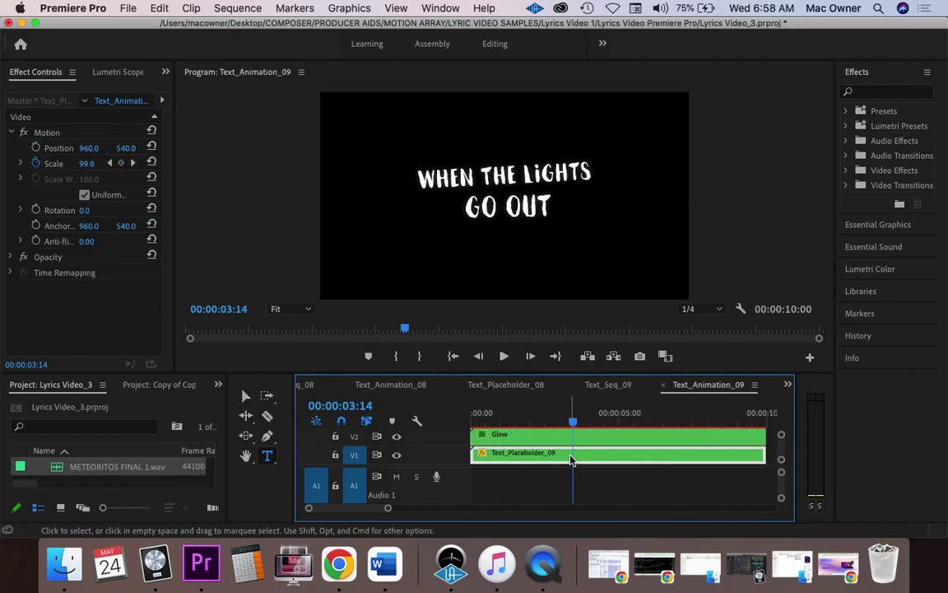
double_click(570, 460)
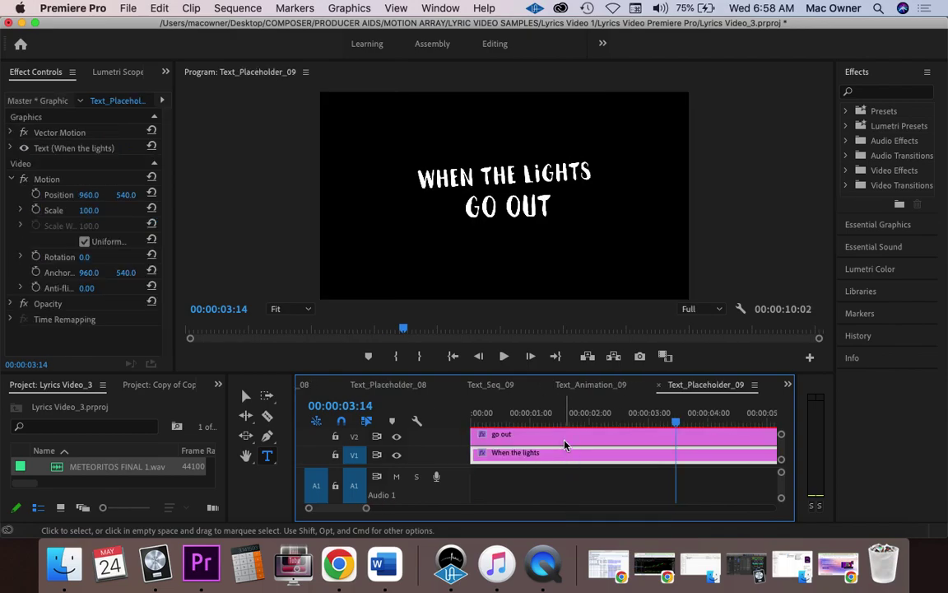
Replace the WHEN THE LIGHTS text line with 'No puedo callarlo'.
left_click(568, 434)
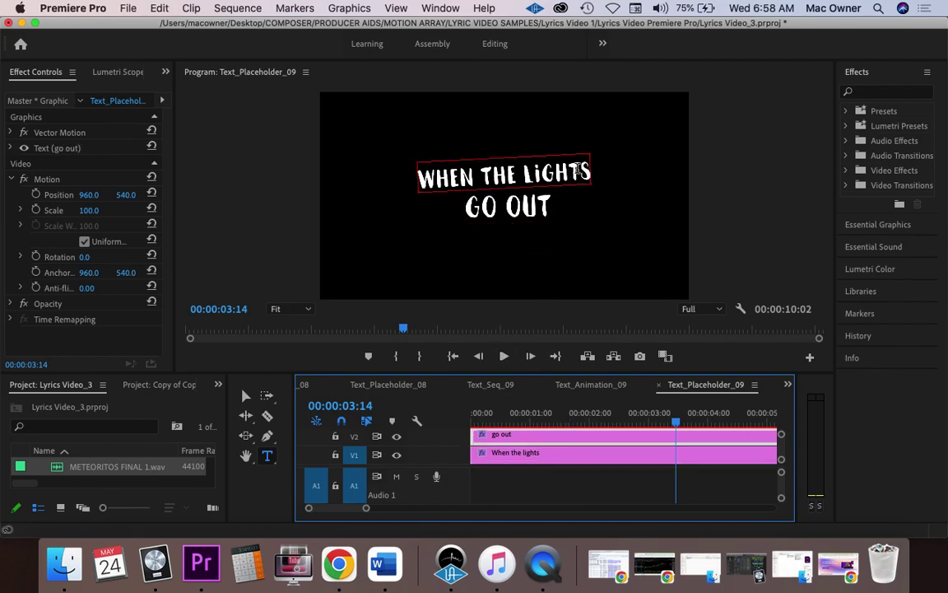
left_click_drag(586, 171, 405, 169)
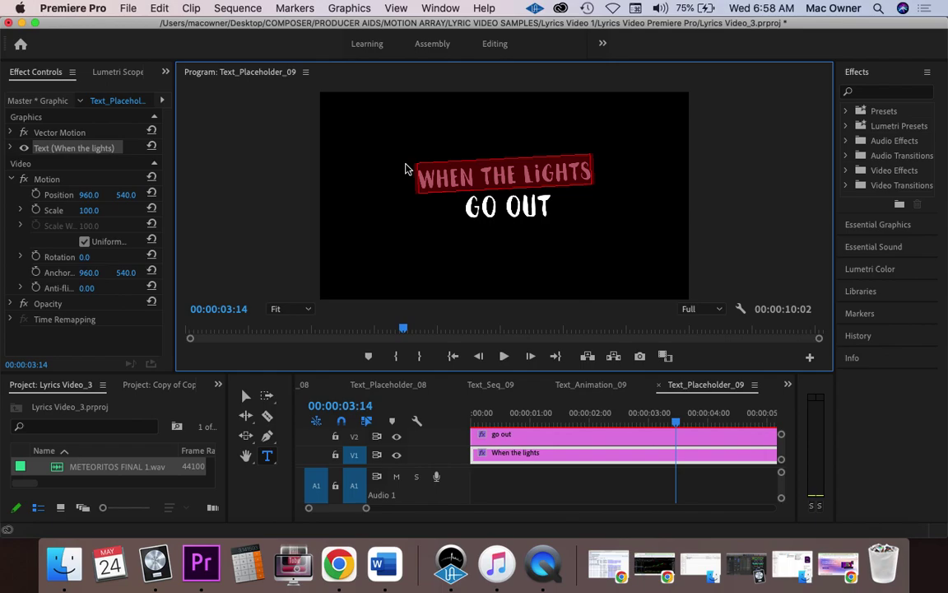
type("No puedo callarlo")
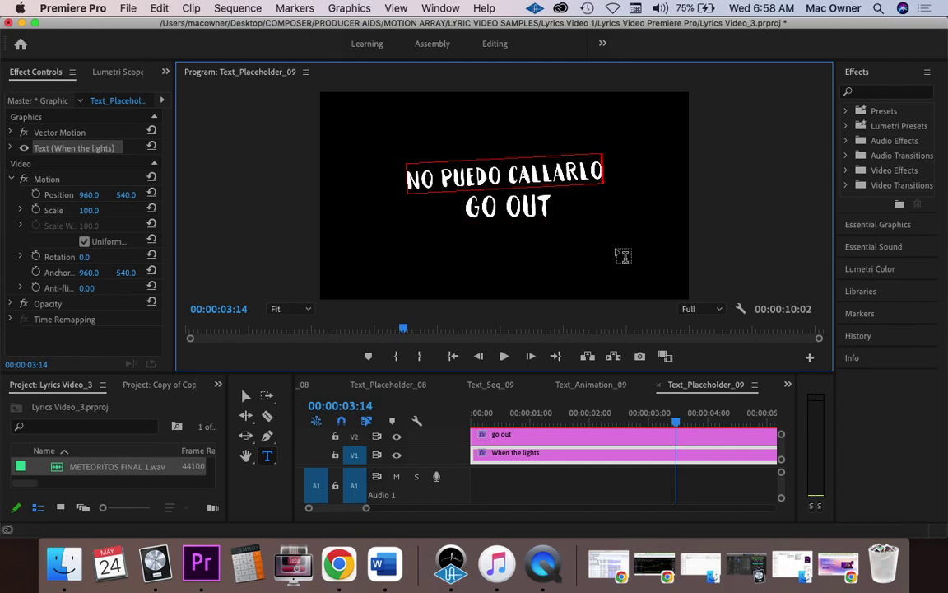
Replace the GO OUT line with 'es el calor de tus labios'.
double_click(508, 208)
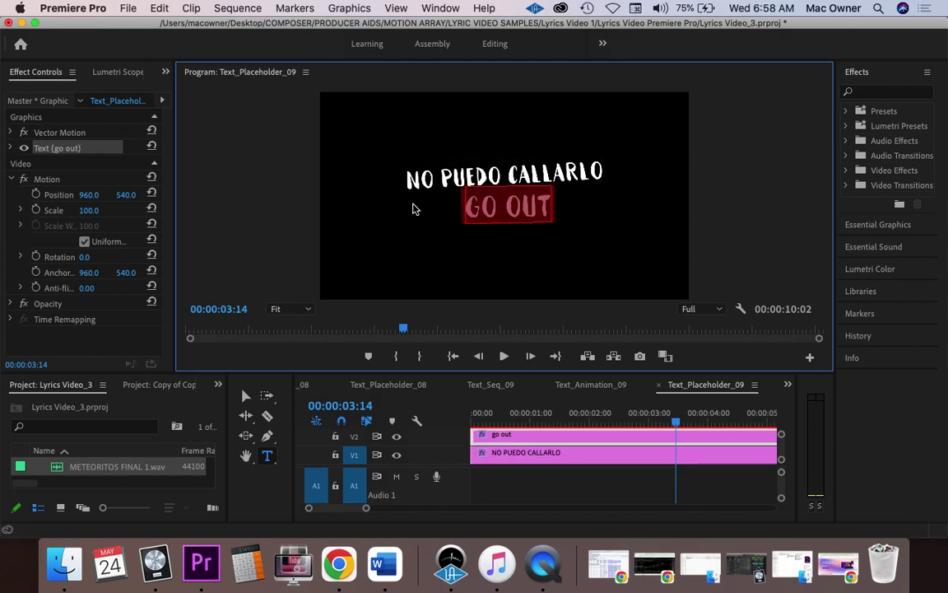
type("es el calor de tus la")
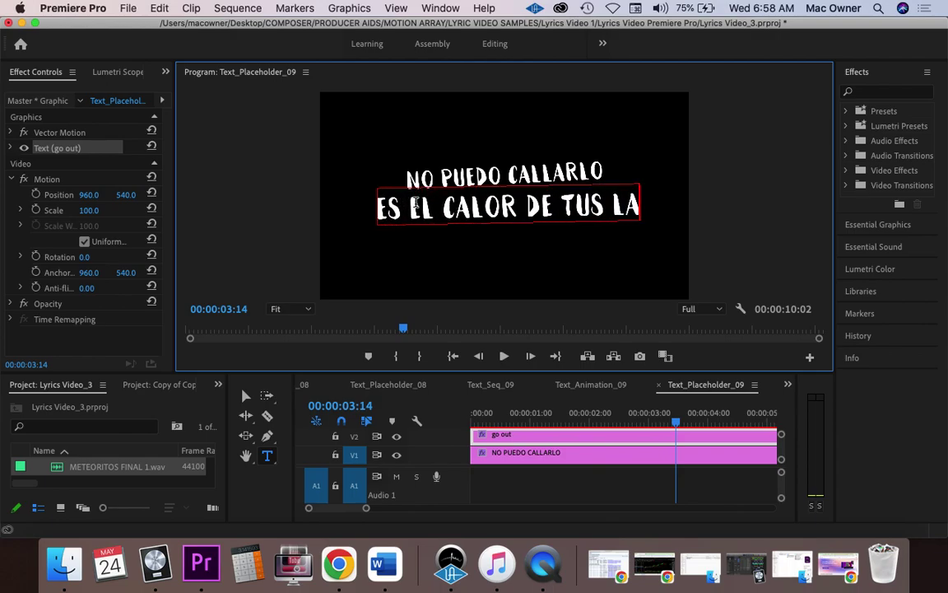
type("bios")
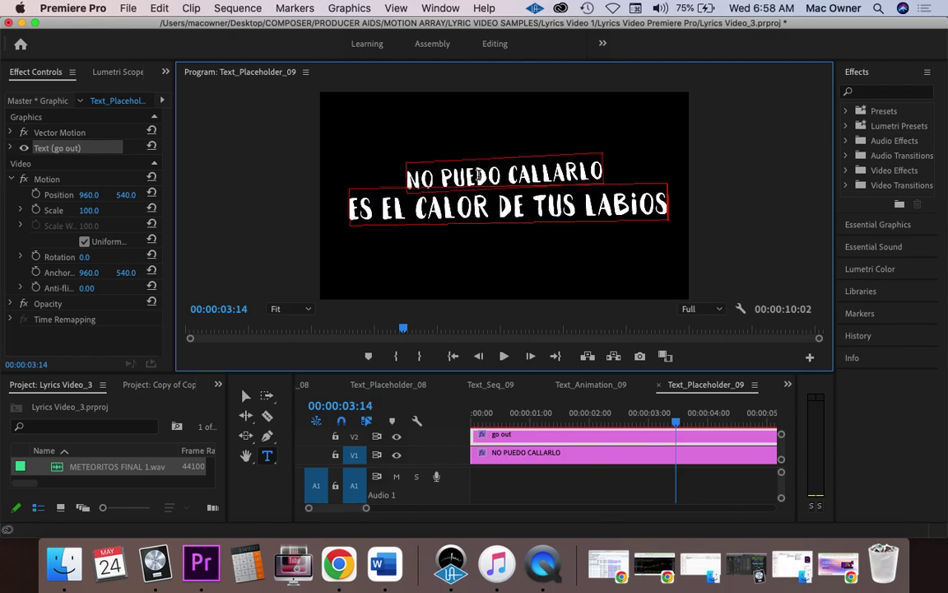
left_click(398, 385)
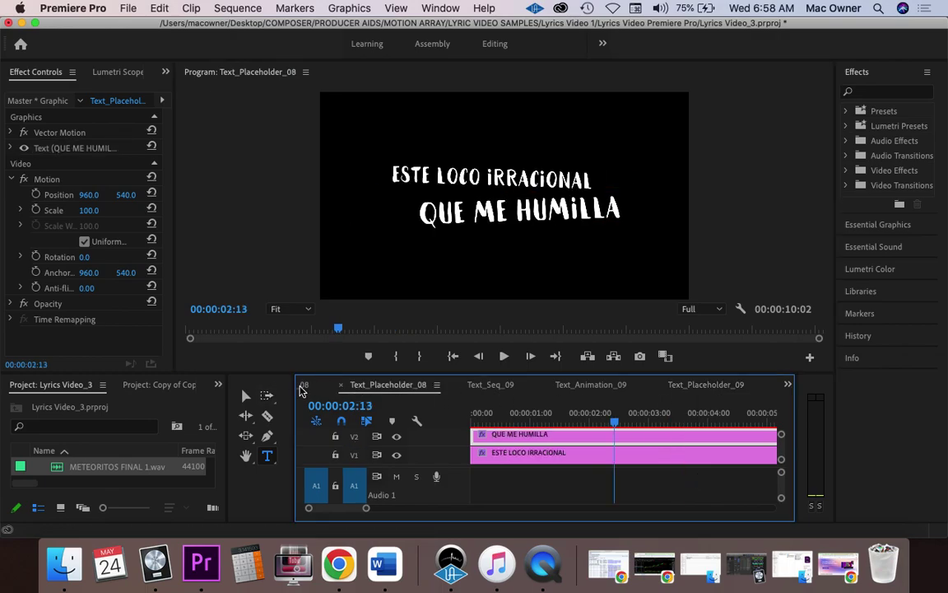
Step back through the nested tabs from Text_Animation_08 down to Text_Seq_01, ending on Final_Text_Sequence.
left_click(303, 387)
left_click(303, 387)
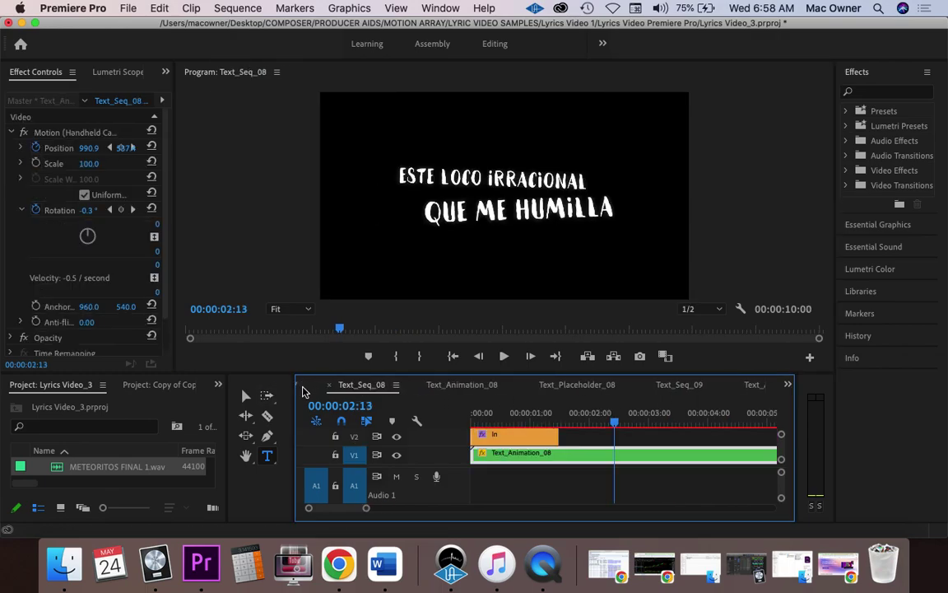
left_click(303, 388)
left_click(303, 389)
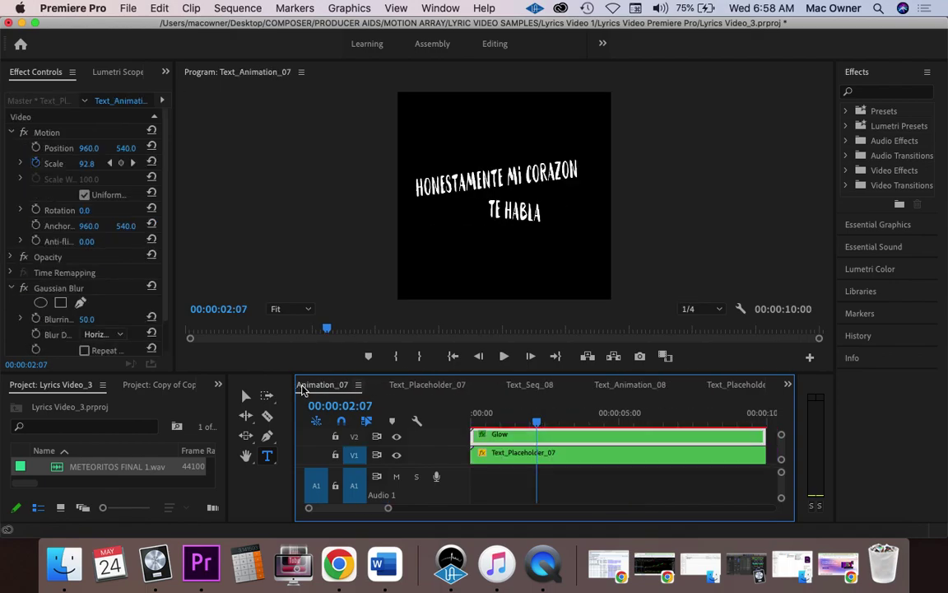
left_click(305, 389)
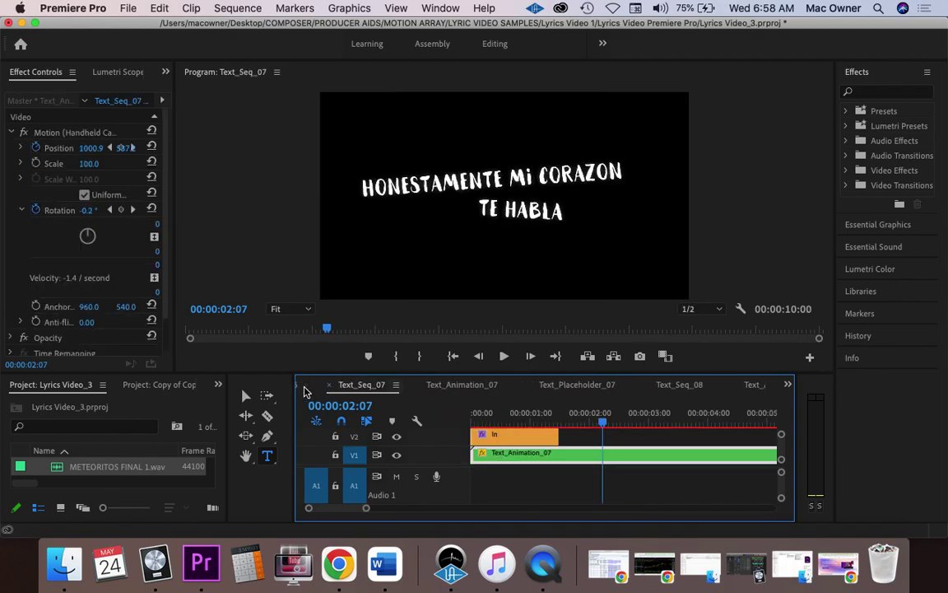
left_click(306, 391)
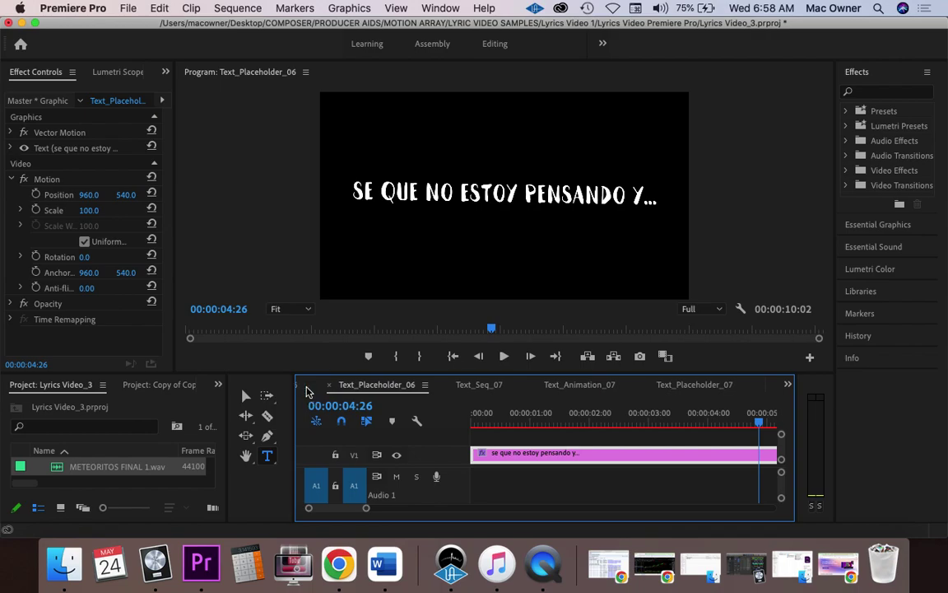
left_click(305, 390)
left_click(303, 391)
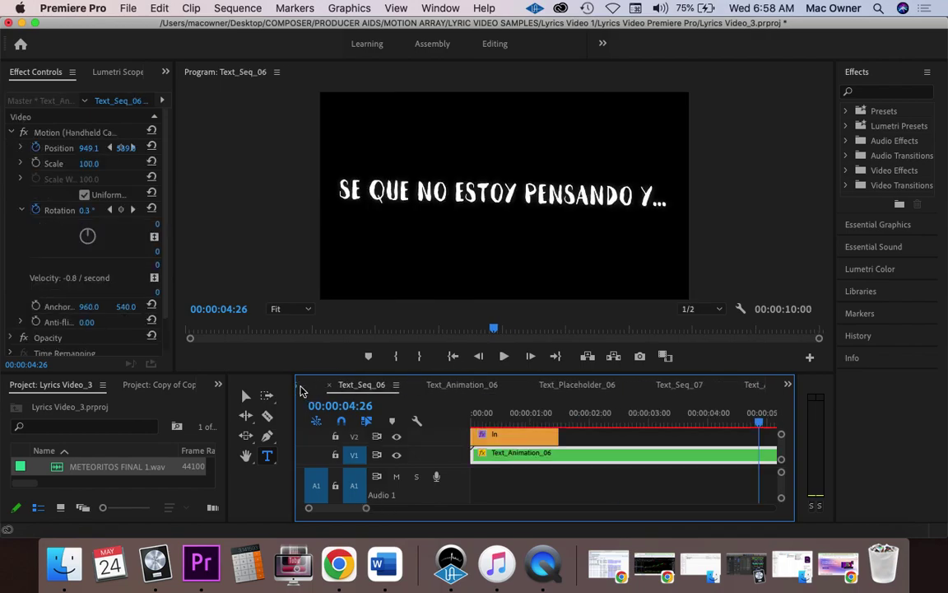
left_click(301, 390)
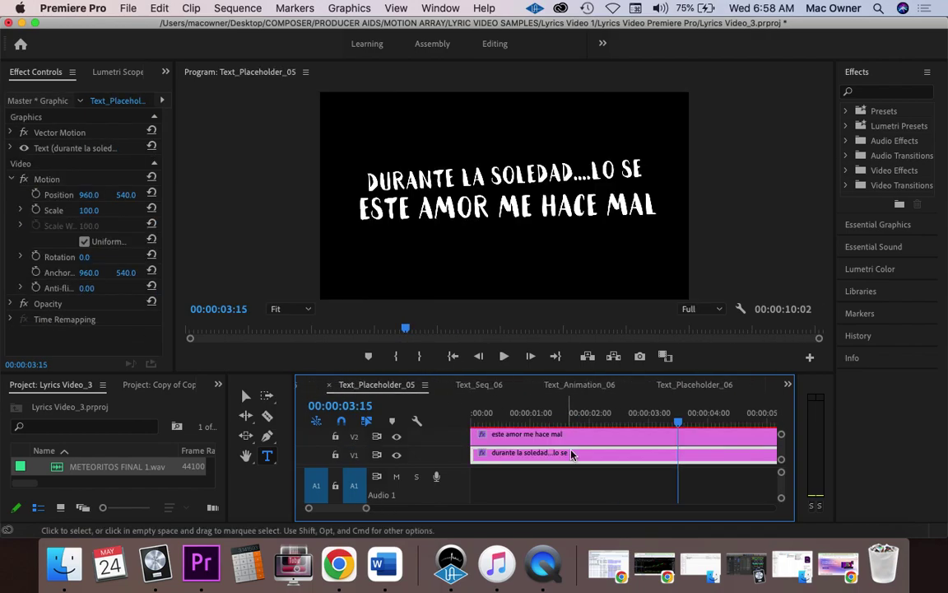
left_click(302, 387)
left_click(305, 387)
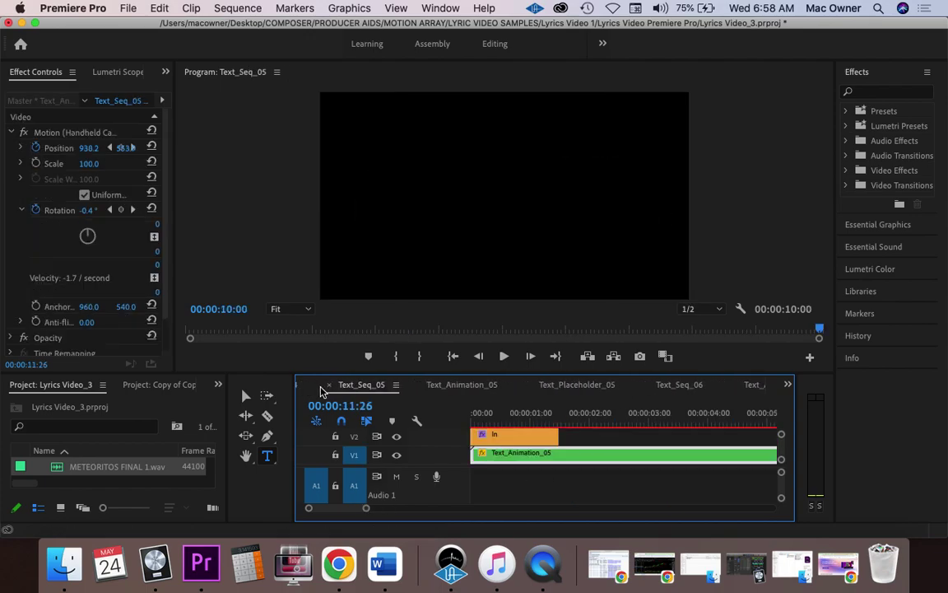
left_click(299, 387)
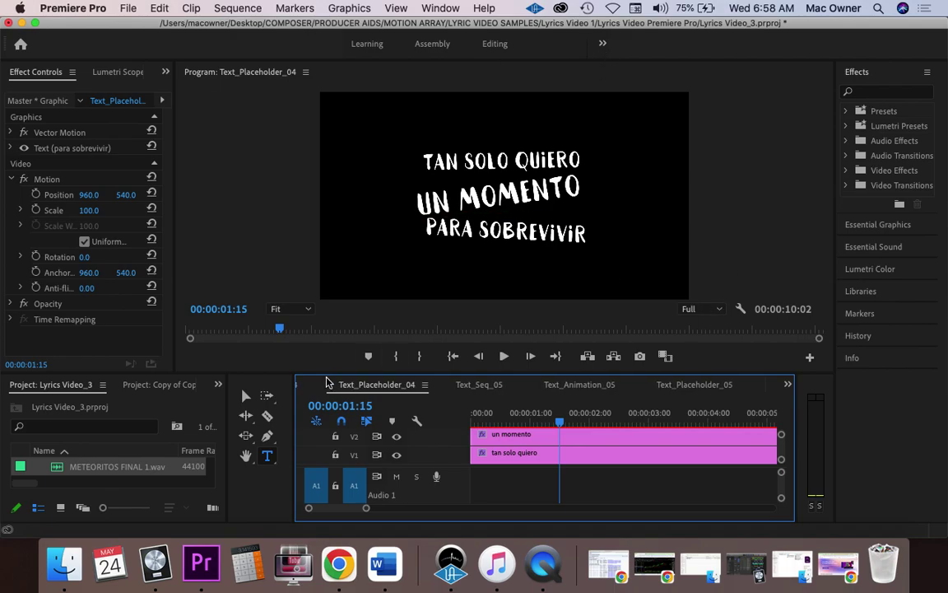
left_click(301, 388)
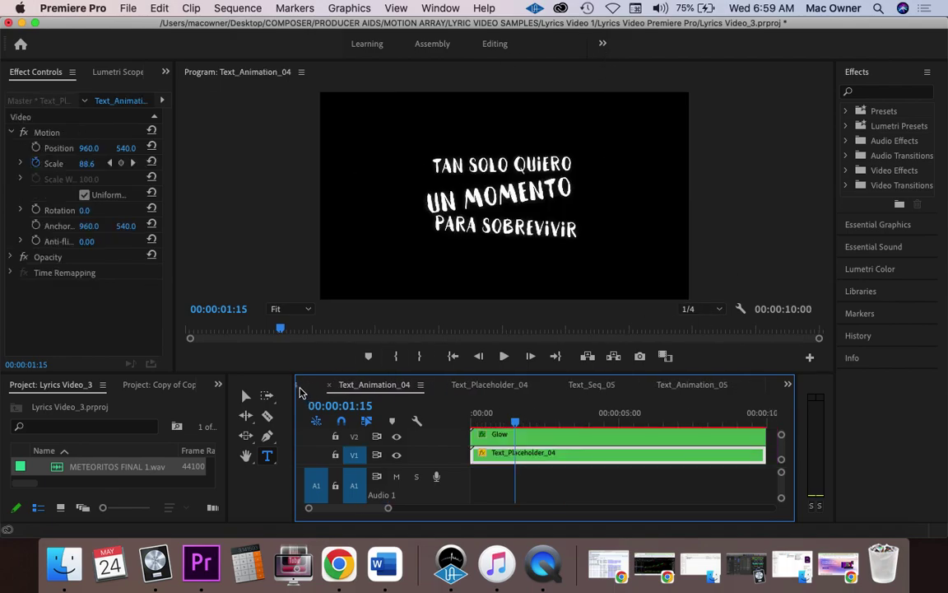
left_click(301, 388)
left_click(301, 388)
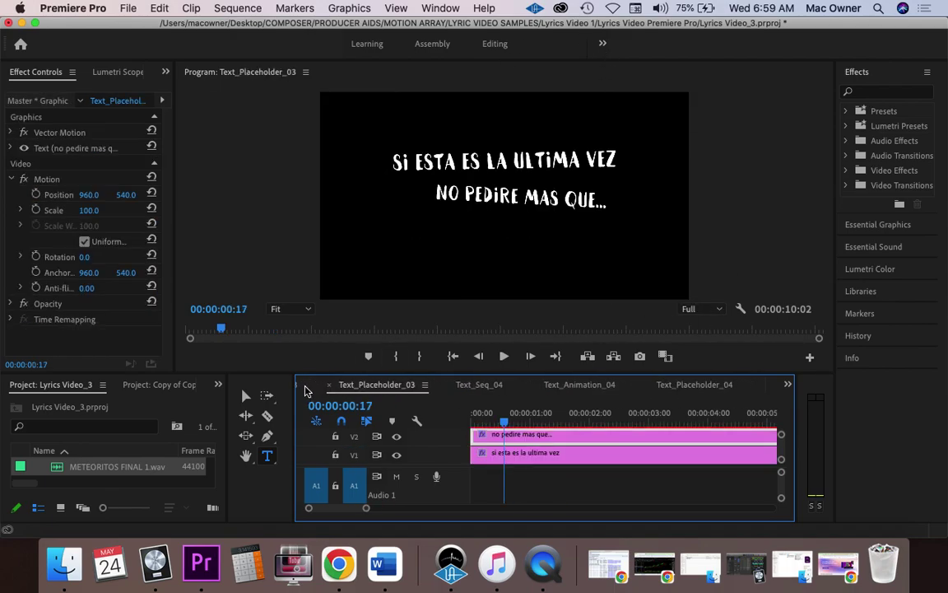
left_click(305, 389)
left_click(305, 391)
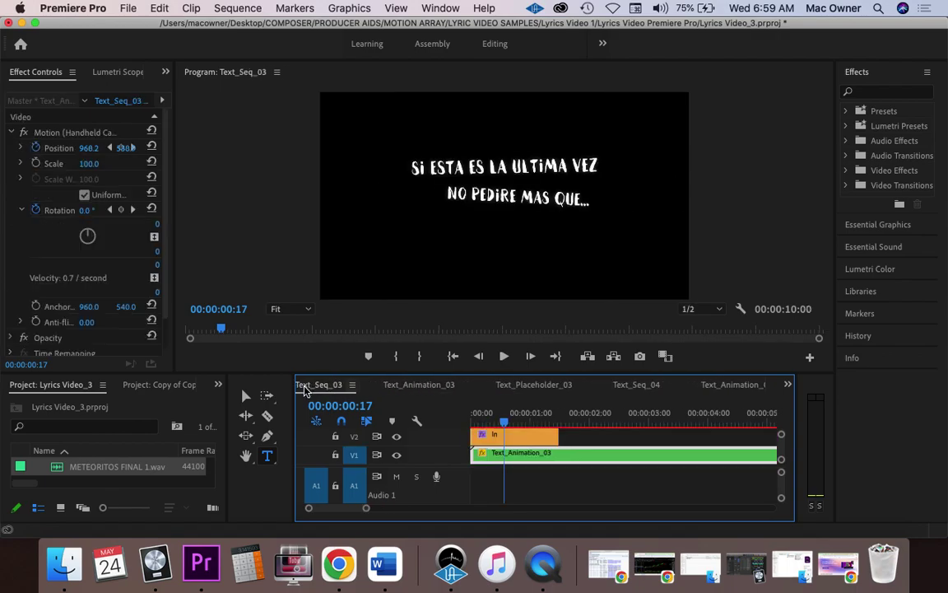
left_click(301, 390)
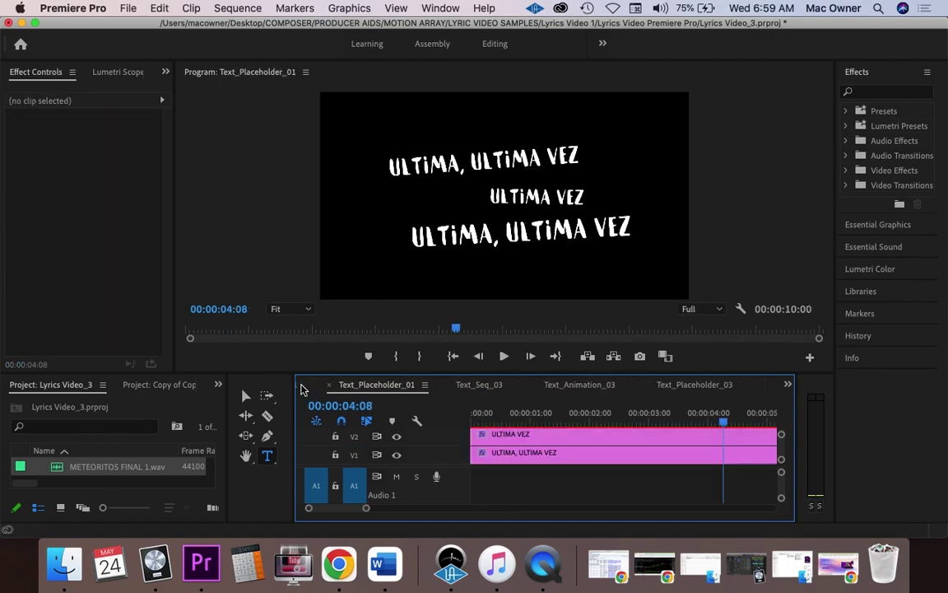
left_click(303, 393)
left_click(304, 395)
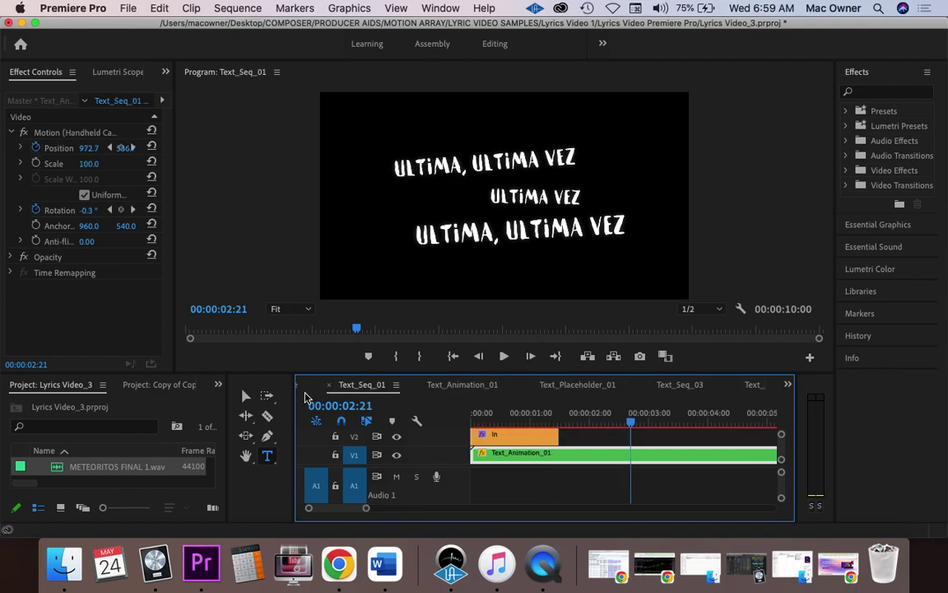
left_click(302, 394)
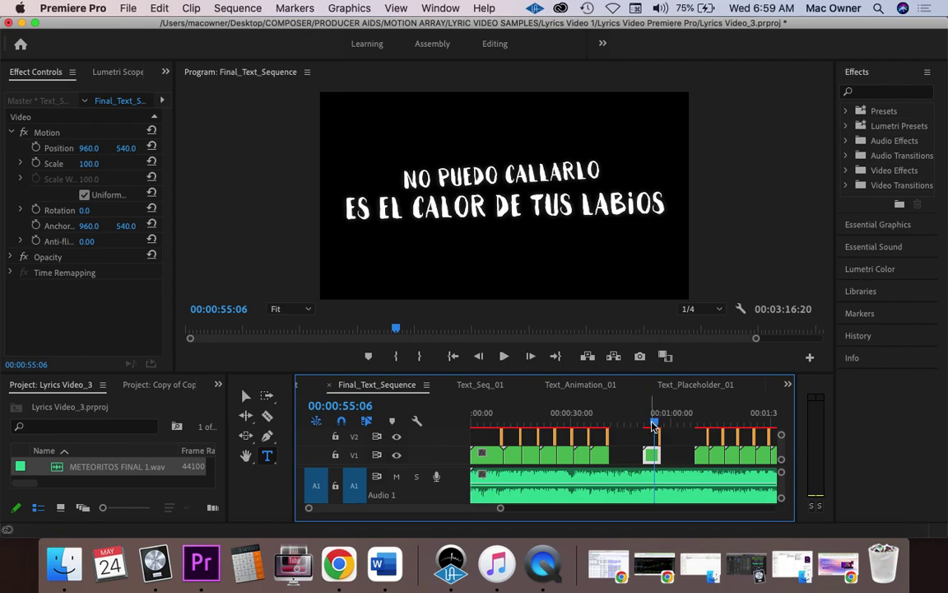
Replay the new lyric from 00:00:48:03, then lengthen the short V1 clip near 50 seconds by about one second.
left_click_drag(656, 425, 638, 422)
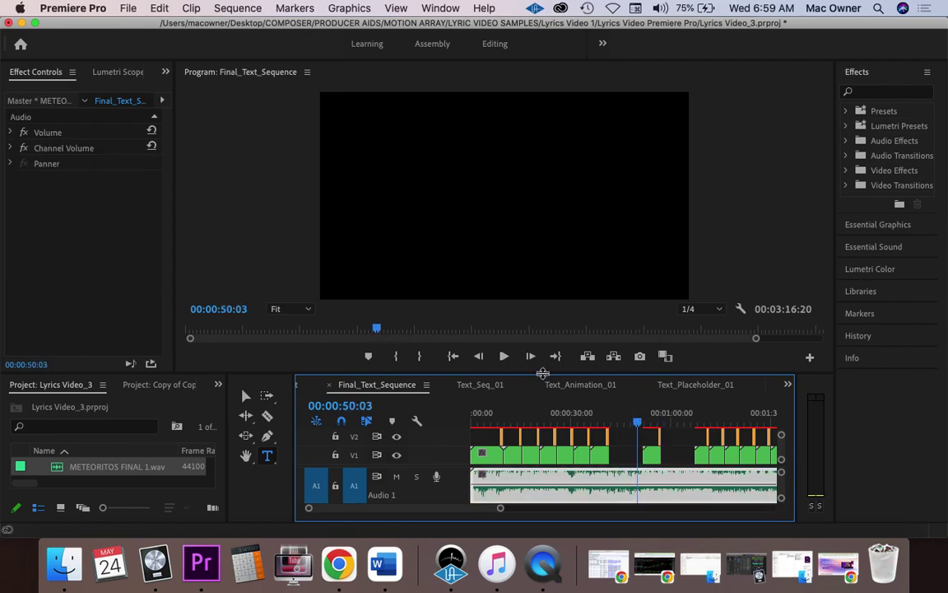
left_click(502, 356)
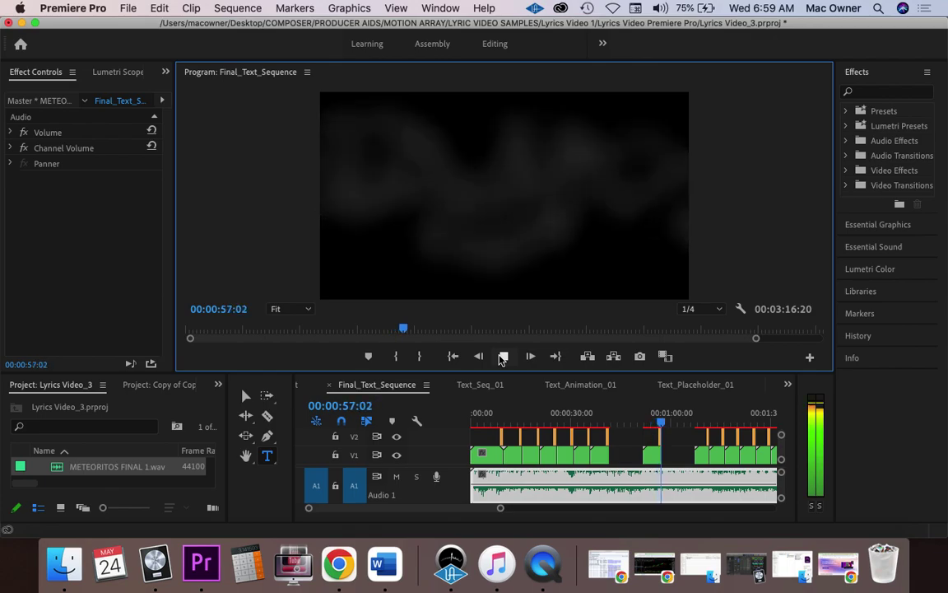
left_click(502, 356)
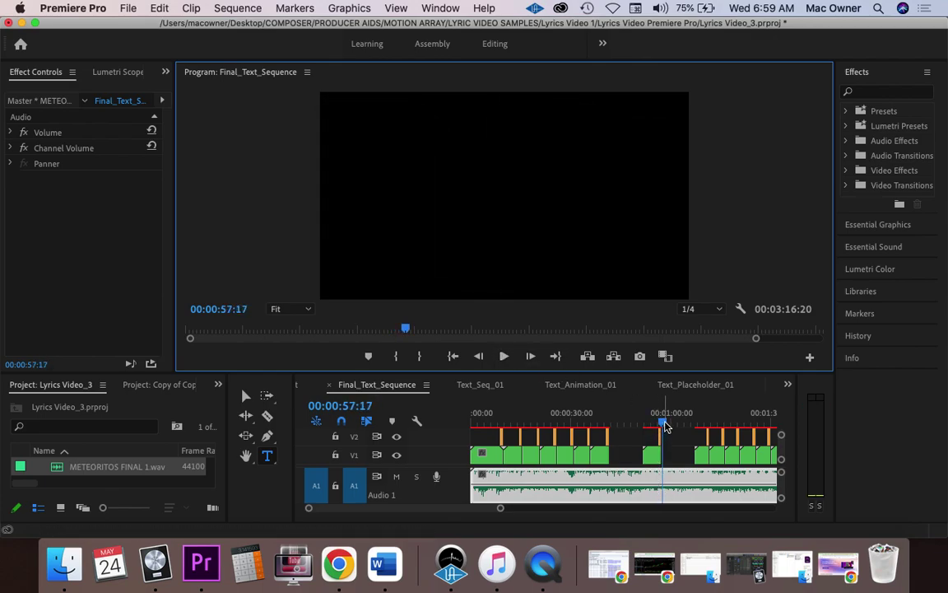
left_click(655, 423)
left_click_drag(655, 423, 643, 427)
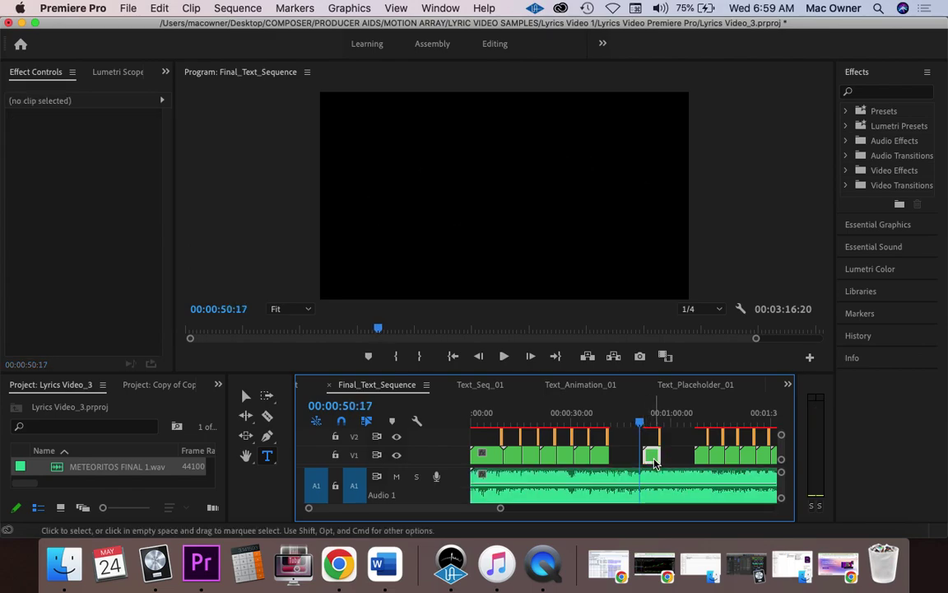
left_click(651, 457)
left_click_drag(650, 457, 655, 457)
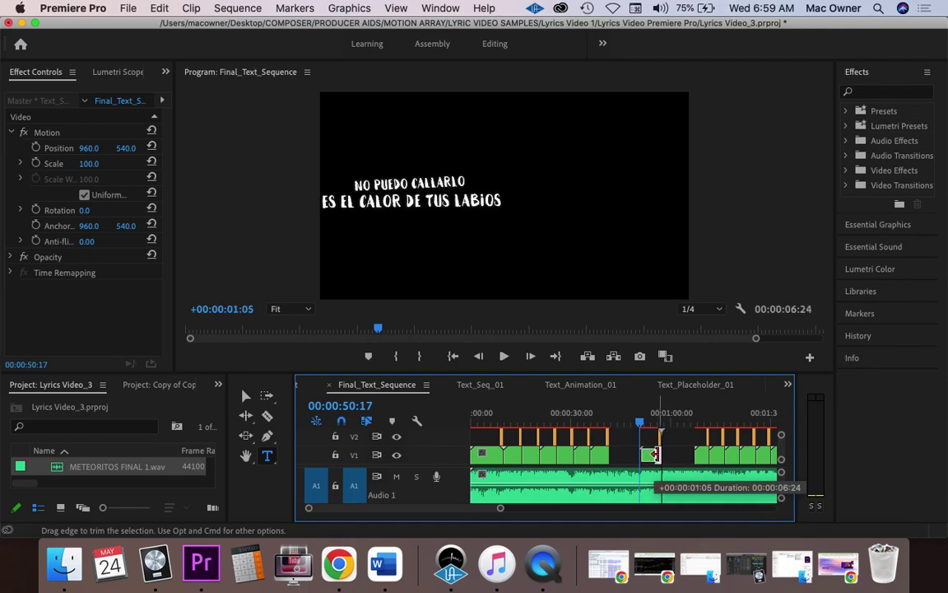
Play to 01:02:12, then move the next lyric clip about nine seconds earlier after Text_Seq_09.
left_click(503, 356)
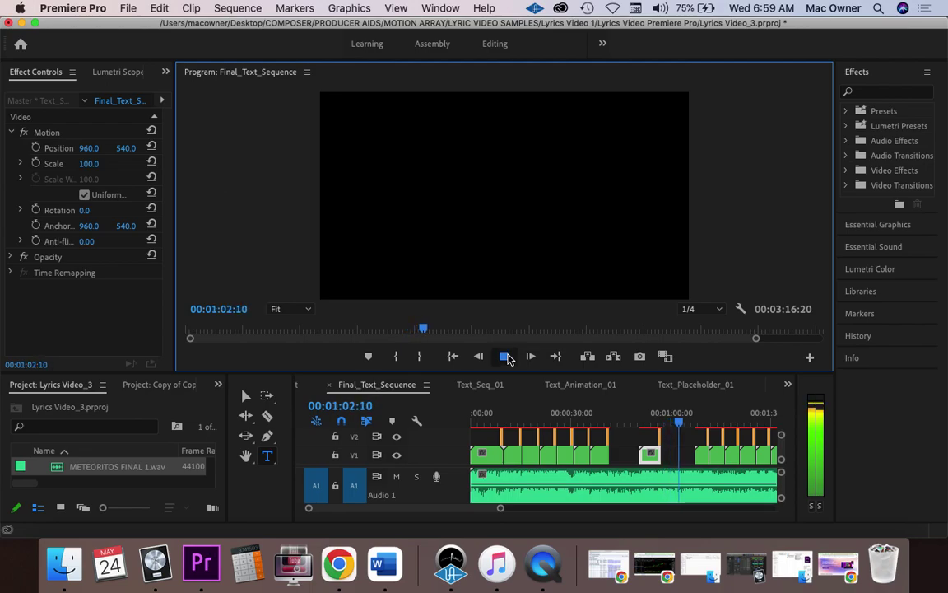
left_click(506, 356)
left_click(683, 485)
mouse_move(700, 460)
left_mouse_down()
mouse_move(672, 455)
mouse_move(685, 450)
left_mouse_up()
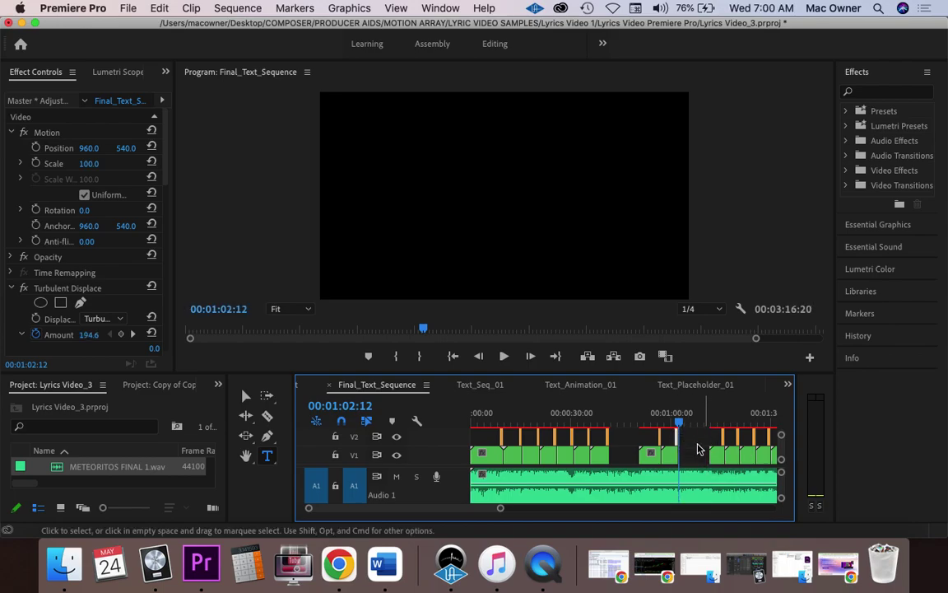
left_click_drag(677, 423, 673, 422)
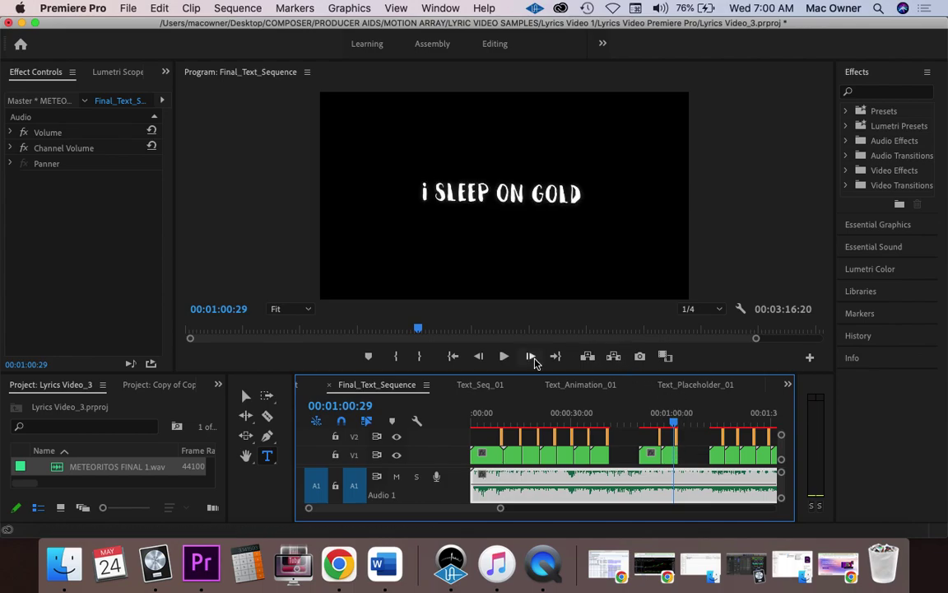
Open the nested Text_Seq_10, Text_Animation_10 and Text_Placeholder_10 sequences in turn.
double_click(671, 458)
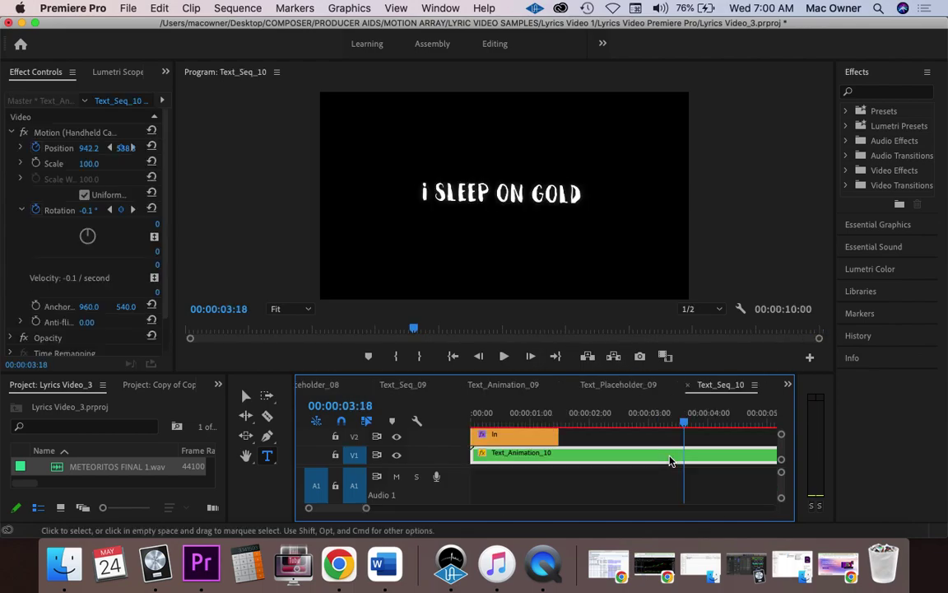
double_click(544, 462)
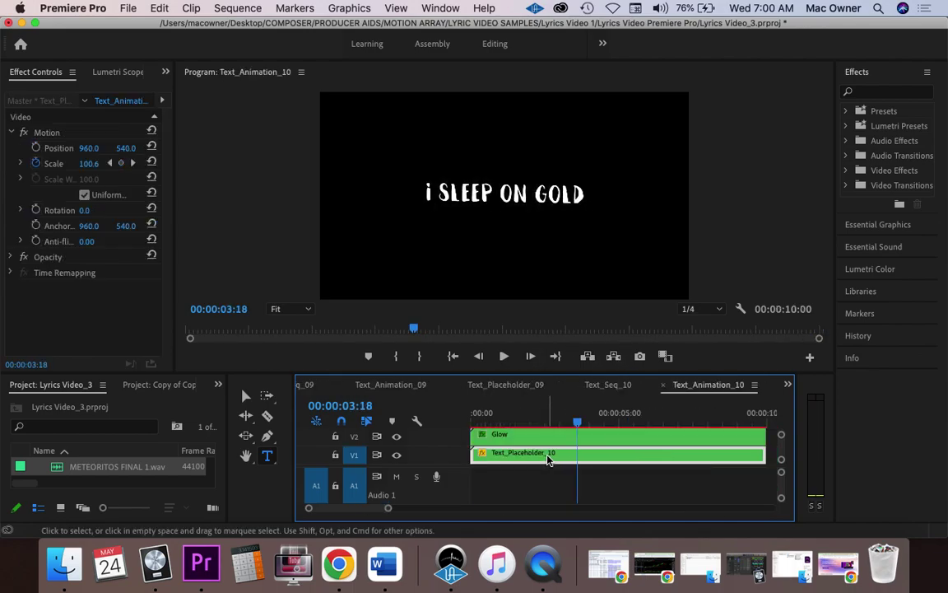
double_click(546, 461)
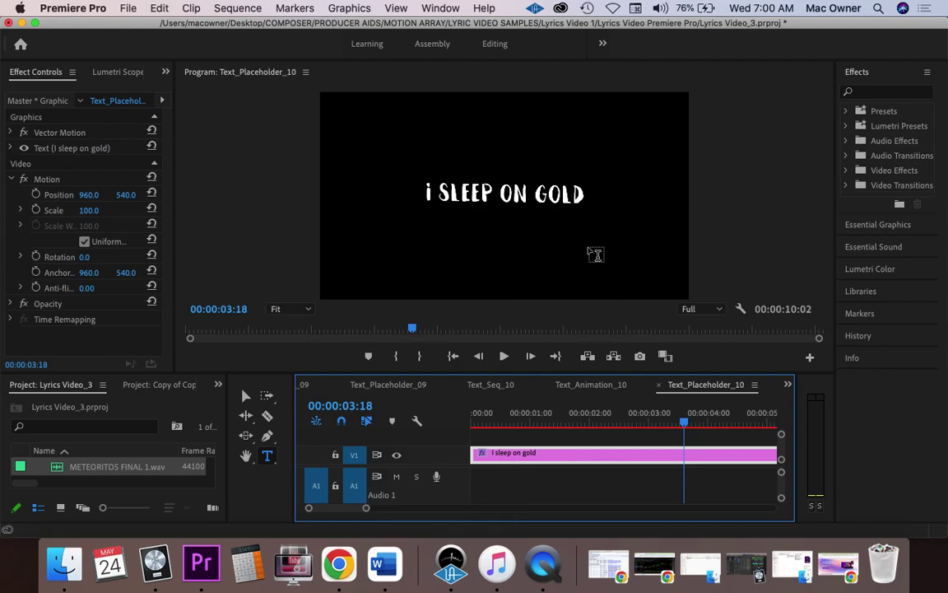
Replace 'I SLEEP ON GOLD' with two lines: 'HAZME EL AMOR' and 'METEORITOS jUSTO AHORA'.
left_click(579, 194)
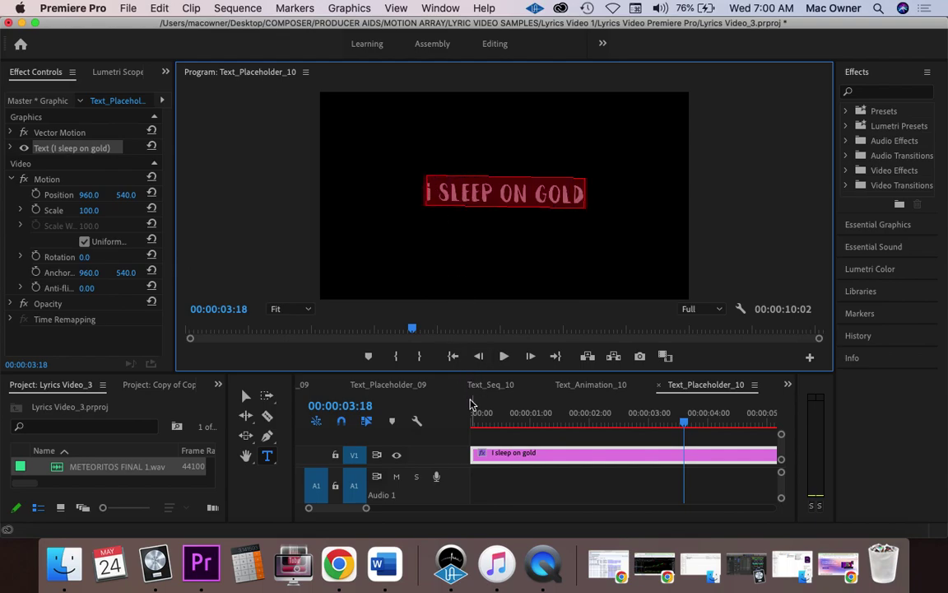
type("HAZME EL AMOR")
key("Return")
type("TER")
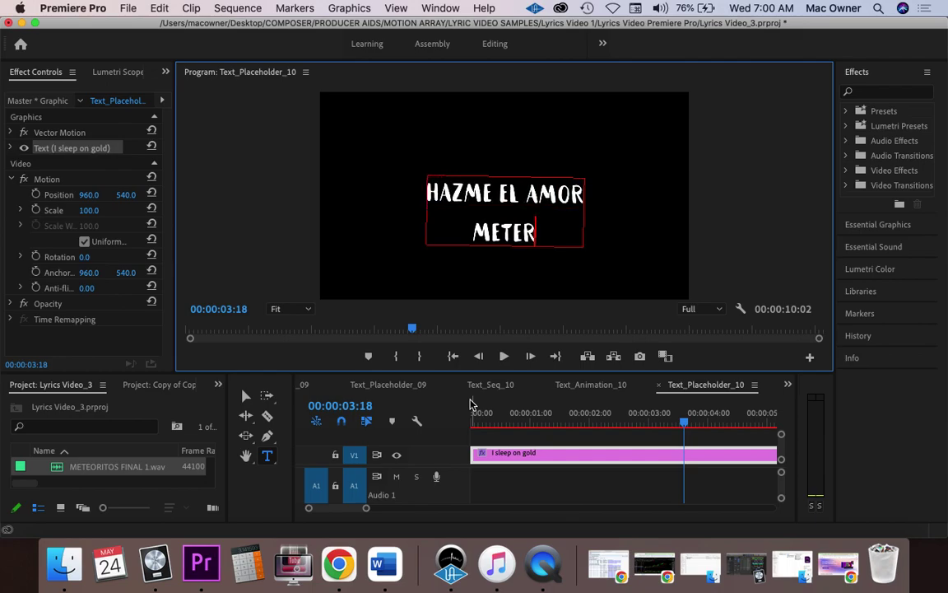
key("BackSpace")
type("ORITOS jUSTO AH")
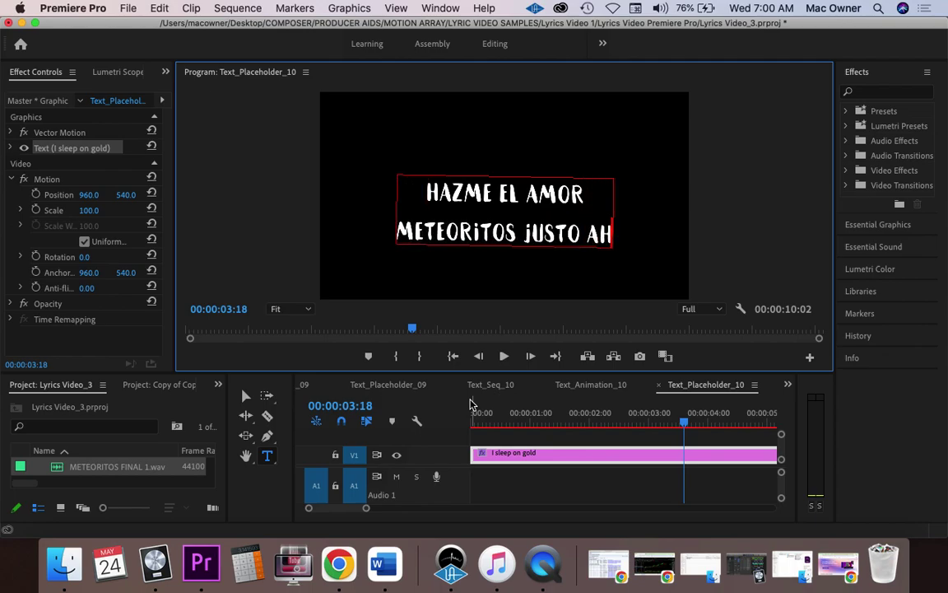
type("ORA")
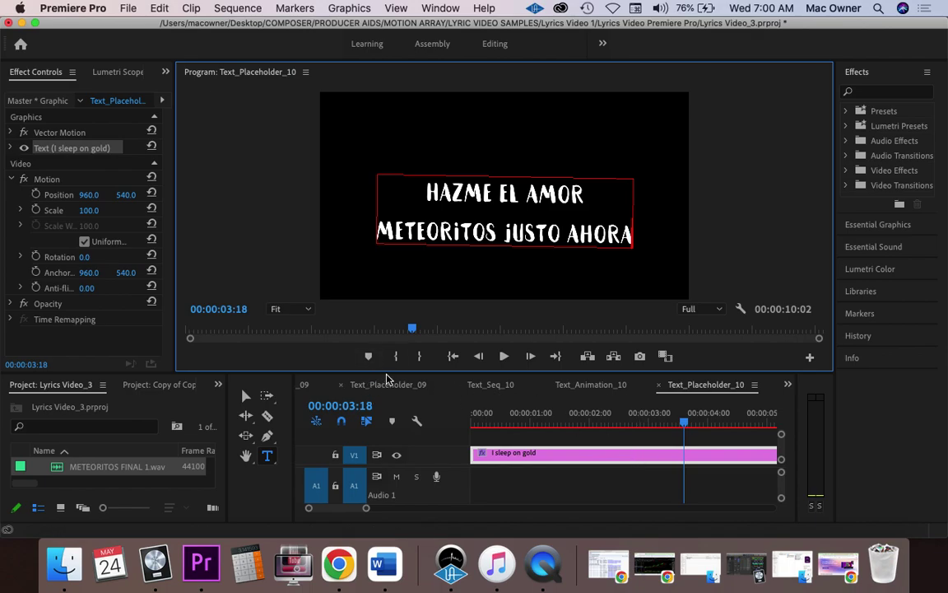
Check the 09 sequences, reach Text_Placeholder_08 and widen the Timeline panel.
left_click(305, 387)
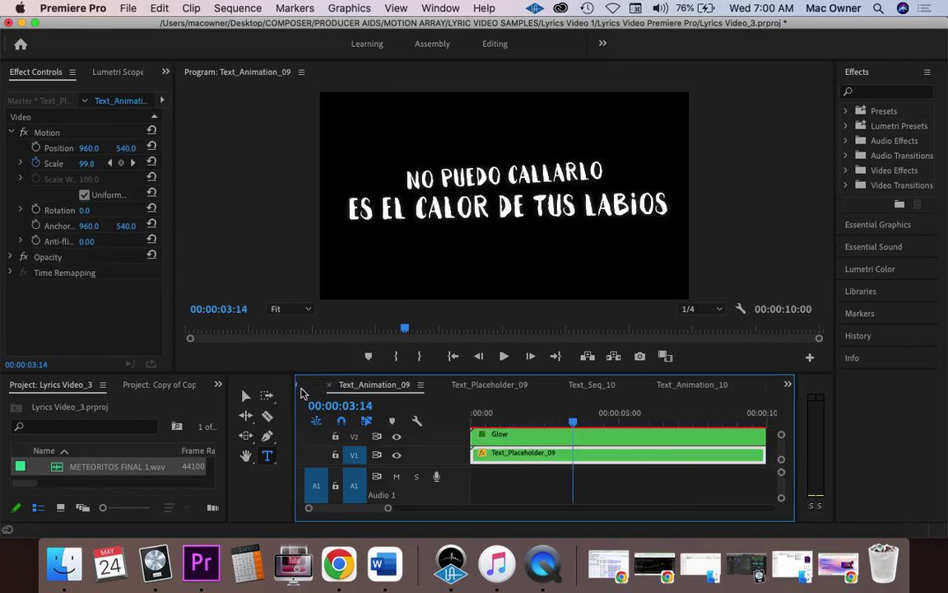
left_click(304, 392)
left_click(303, 386)
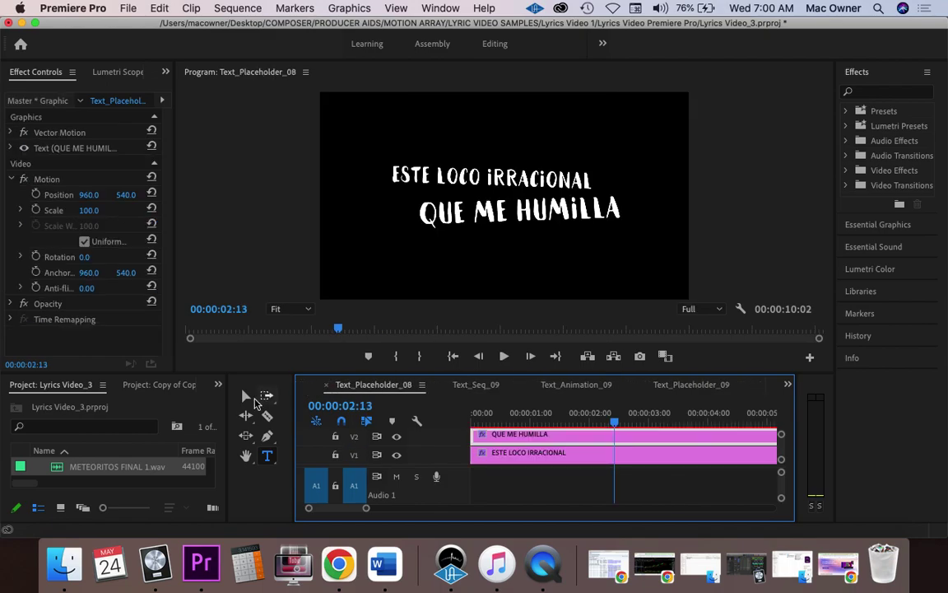
left_click_drag(228, 404, 160, 398)
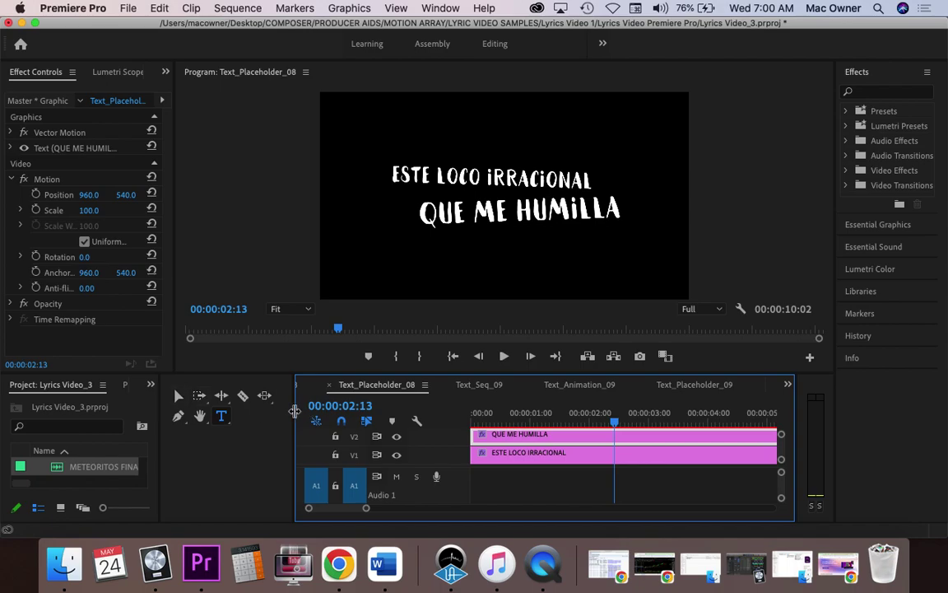
left_click_drag(294, 411, 191, 397)
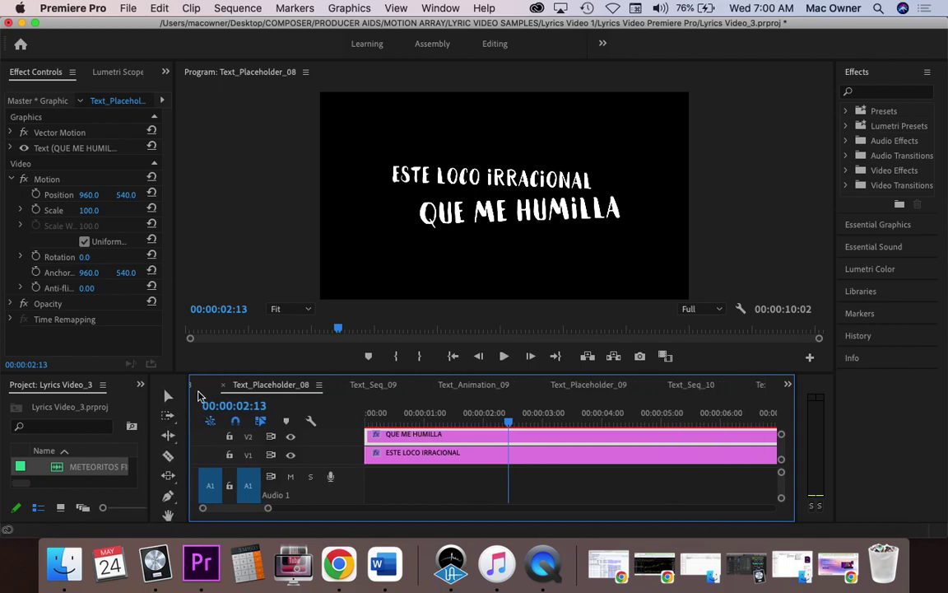
Step back through the 08, 07 and 06 sequences to Text_Animation_05.
left_click(200, 387)
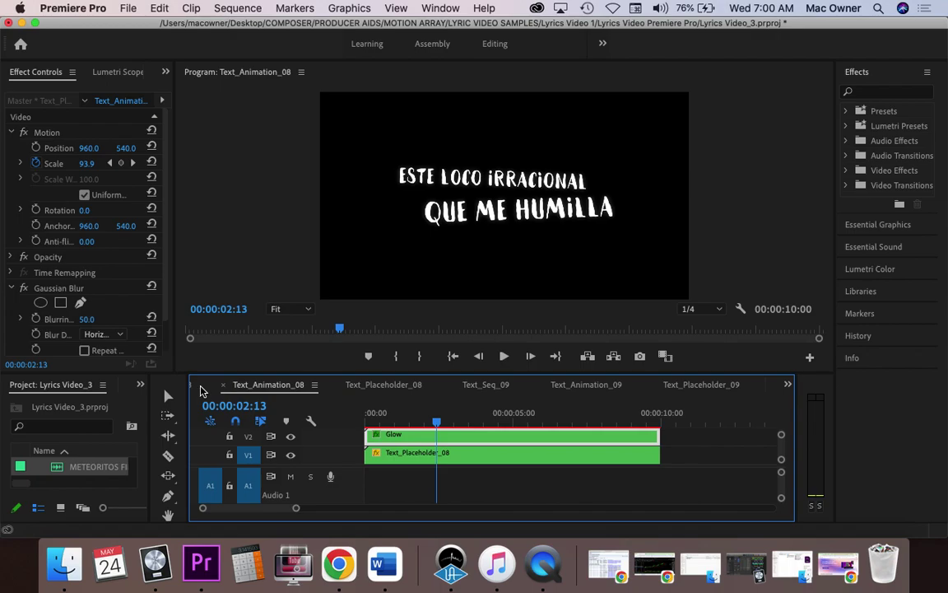
left_click(200, 387)
left_click(202, 390)
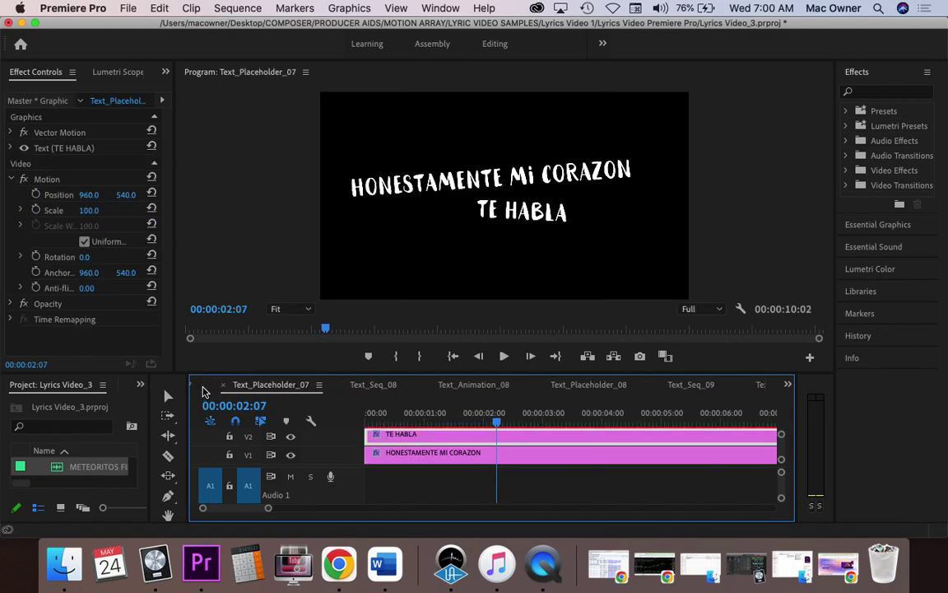
left_click(201, 388)
left_click(197, 388)
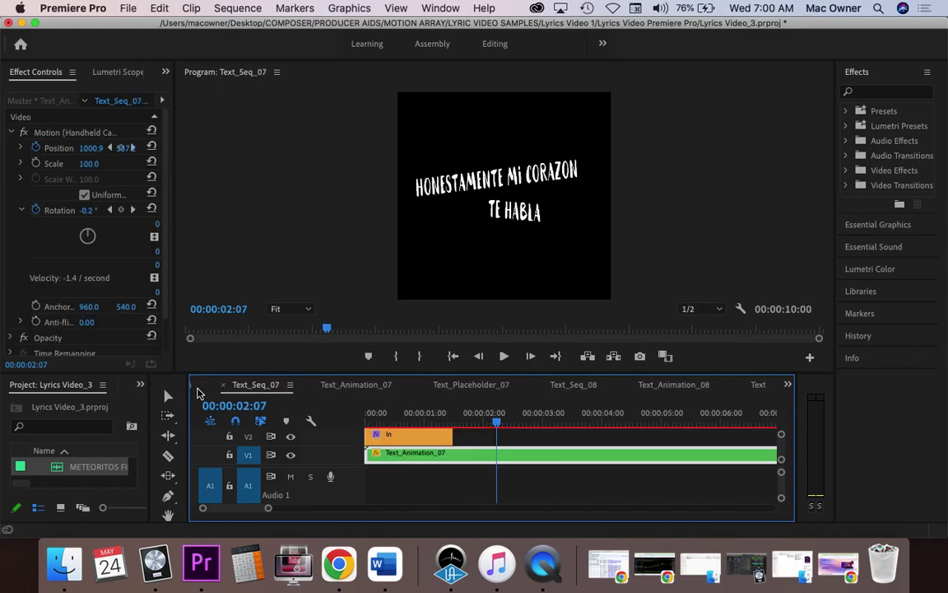
left_click(198, 389)
left_click(196, 389)
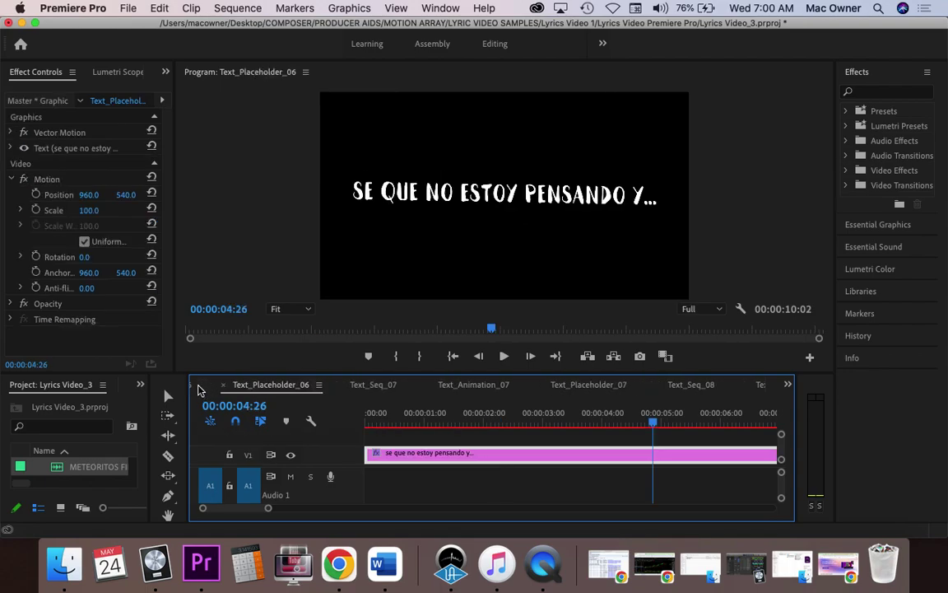
left_click(200, 389)
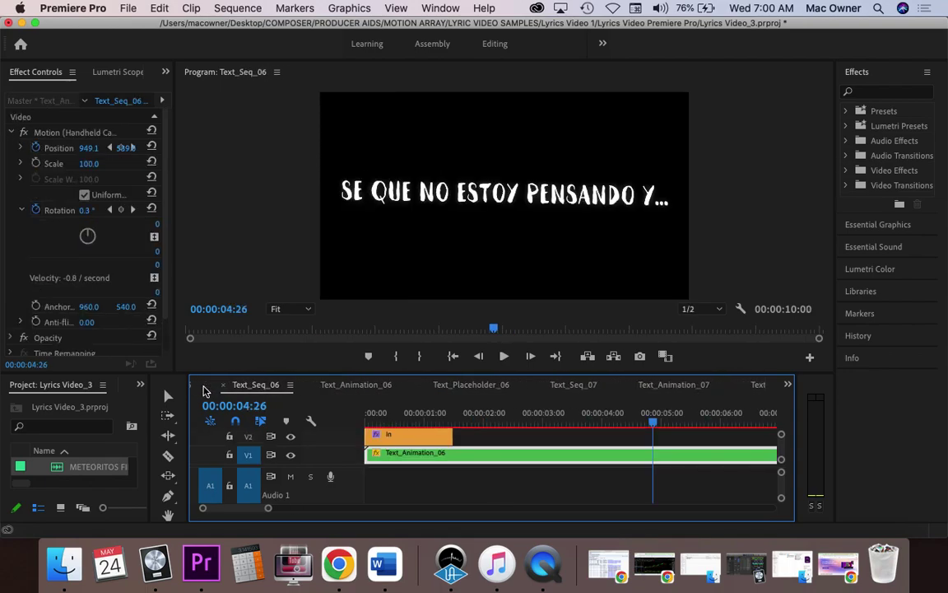
left_click(203, 389)
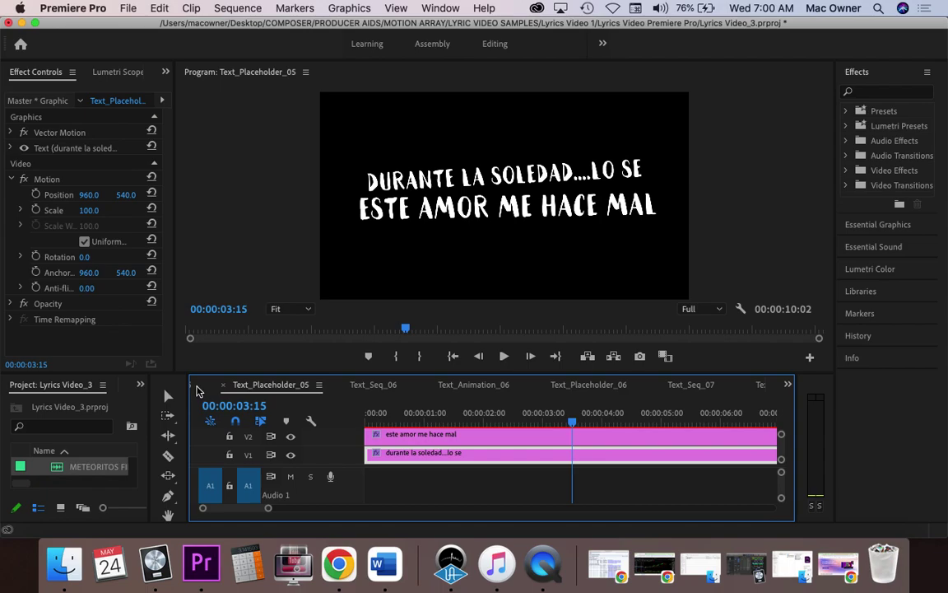
left_click(197, 388)
Continue through the 05, 04, 03 and 01 sequences back to Final_Text_Sequence.
left_click(197, 388)
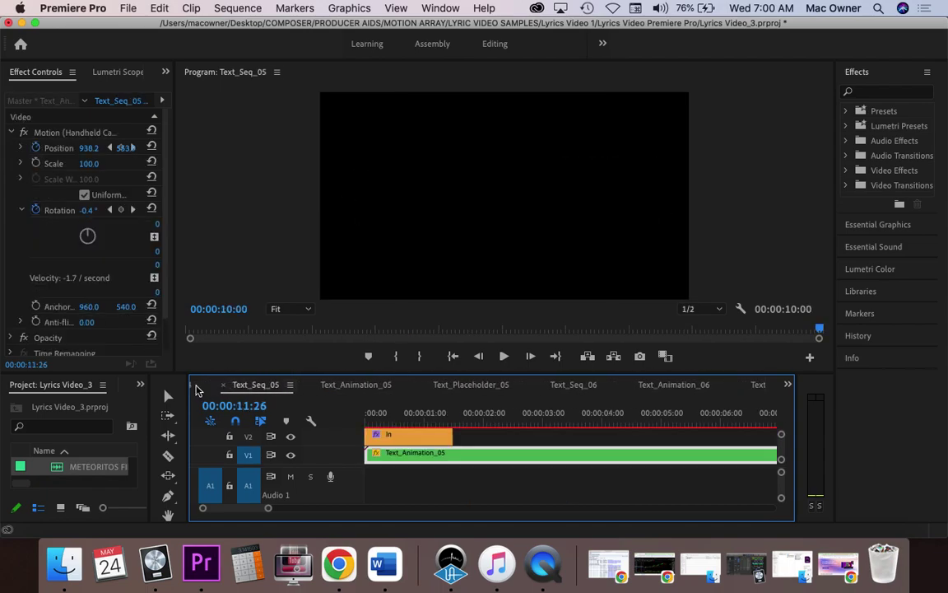
left_click(198, 390)
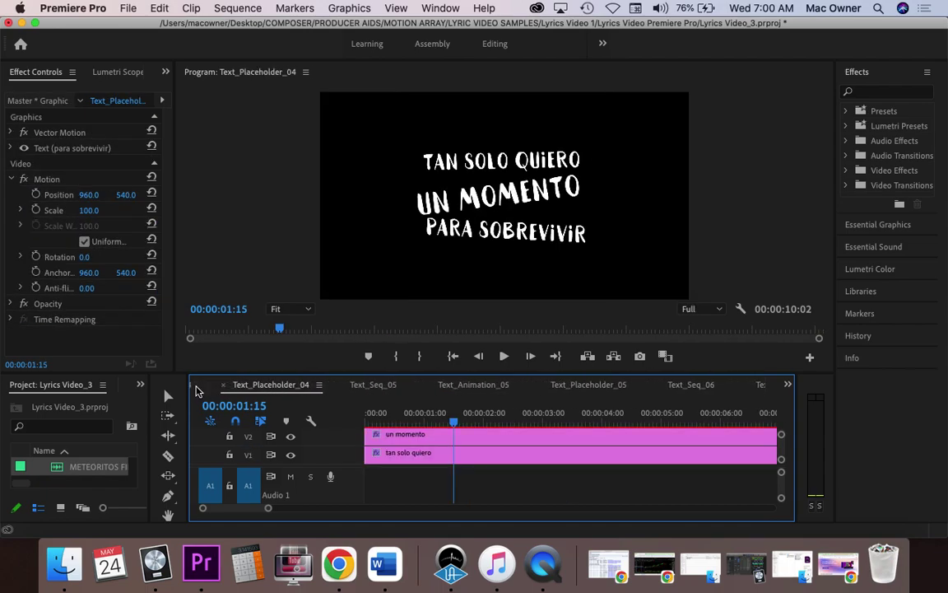
left_click(197, 389)
left_click(198, 390)
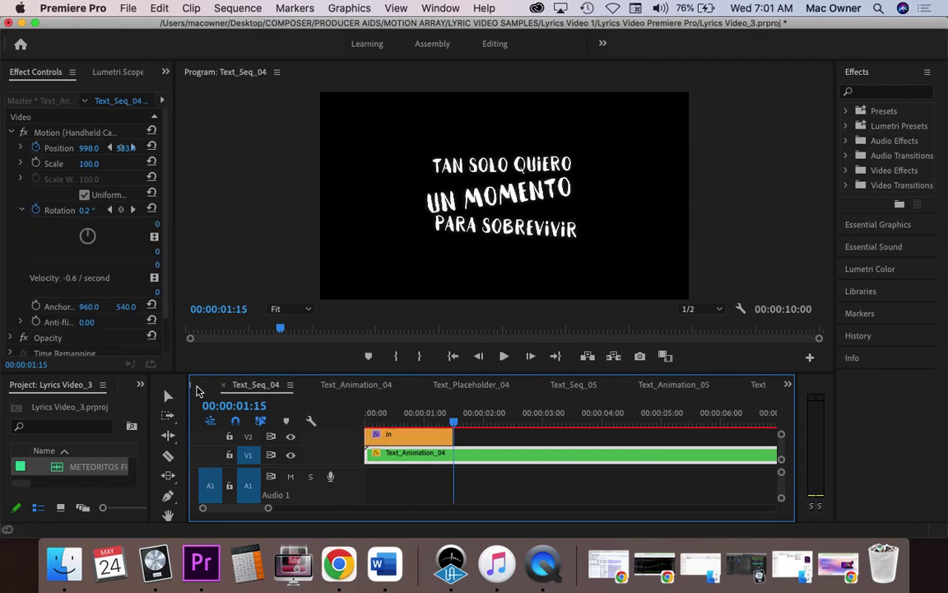
left_click(198, 390)
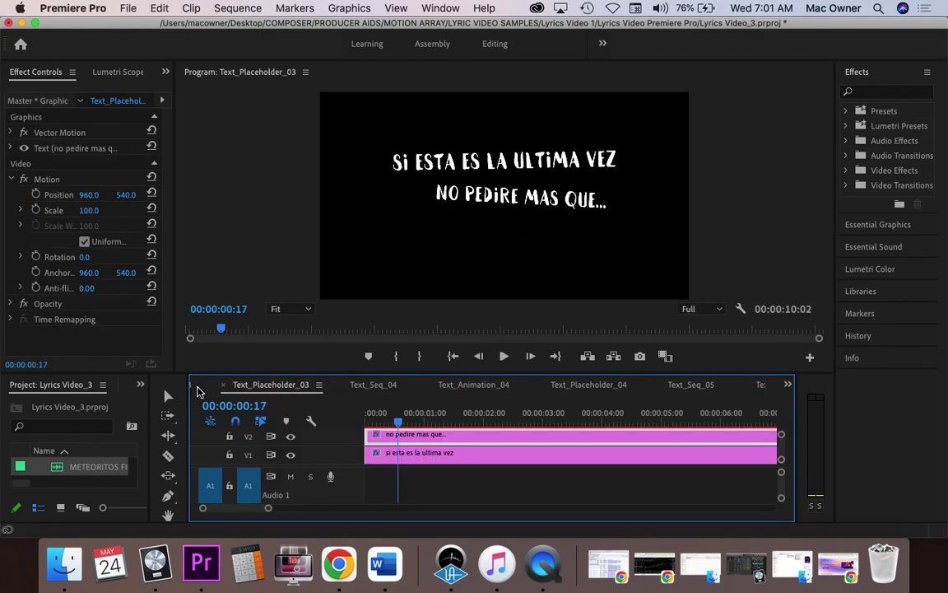
left_click(198, 390)
left_click(198, 389)
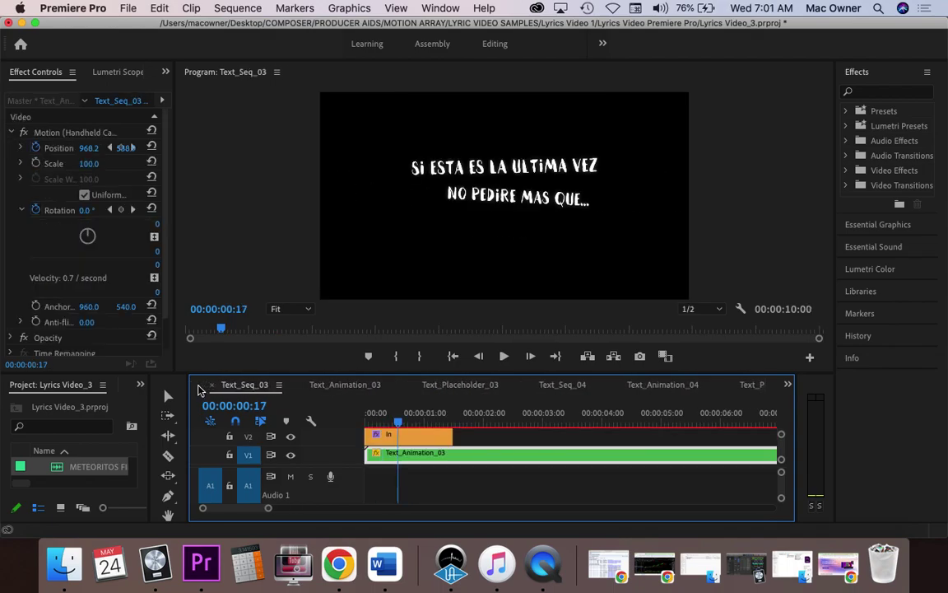
left_click(197, 389)
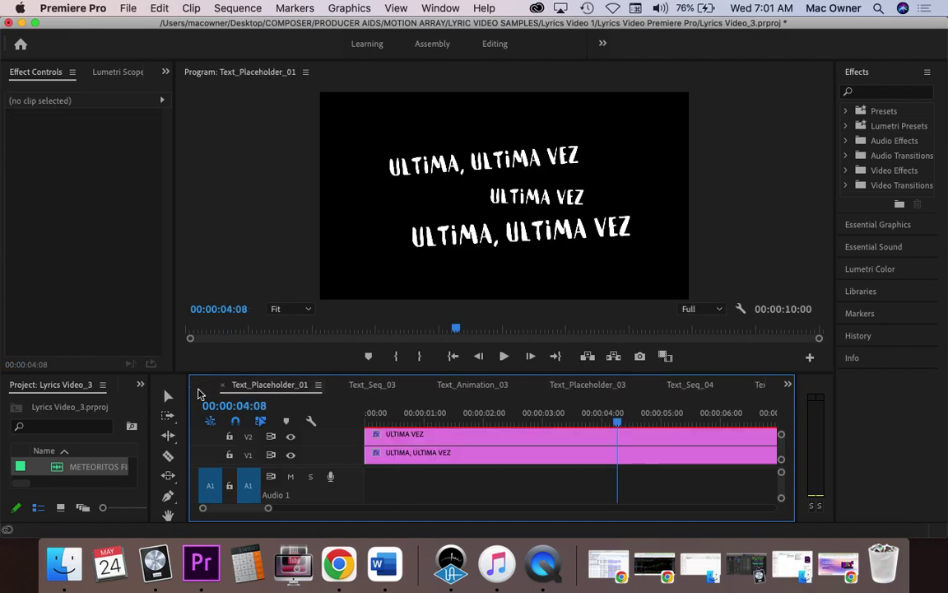
left_click(197, 392)
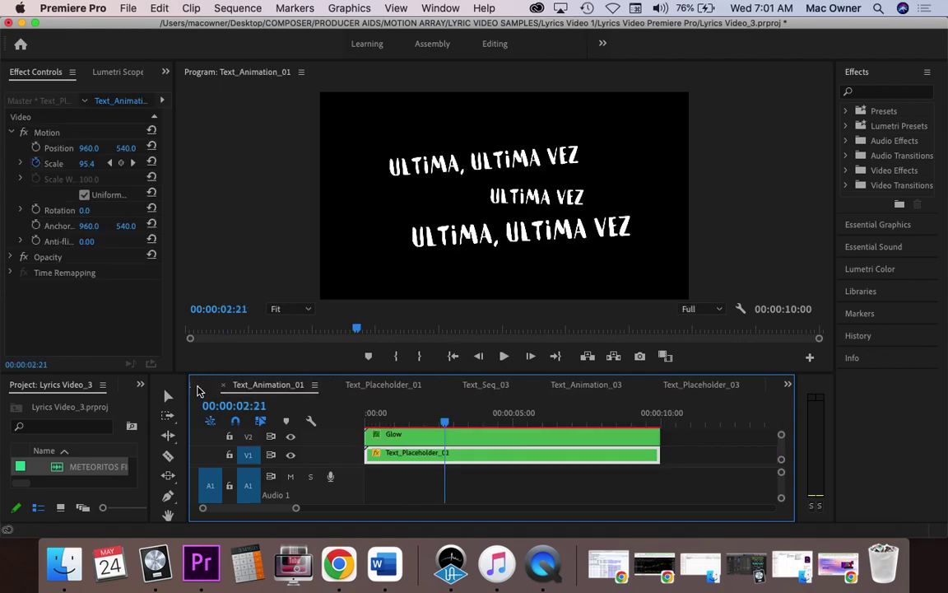
left_click(198, 391)
left_click(195, 390)
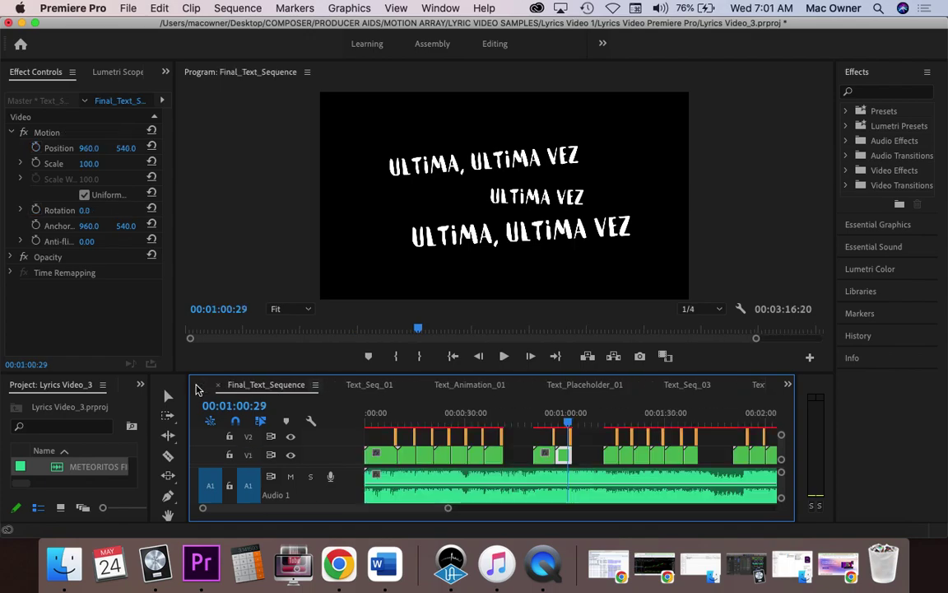
Move the playhead back to about 00:00:50:10 and play Final_Text_Sequence from there.
left_click(556, 423)
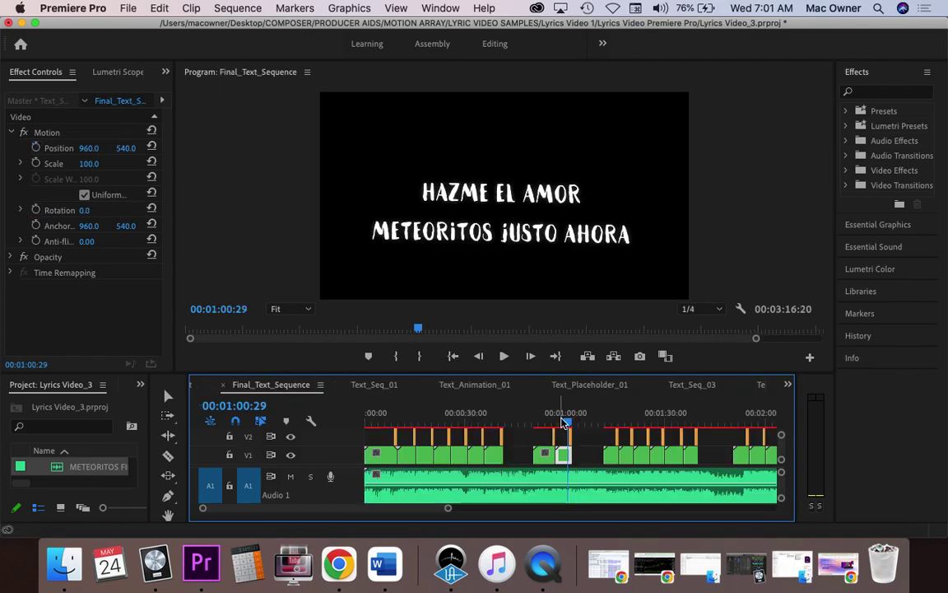
left_click_drag(556, 422, 525, 423)
left_click_drag(530, 422, 533, 421)
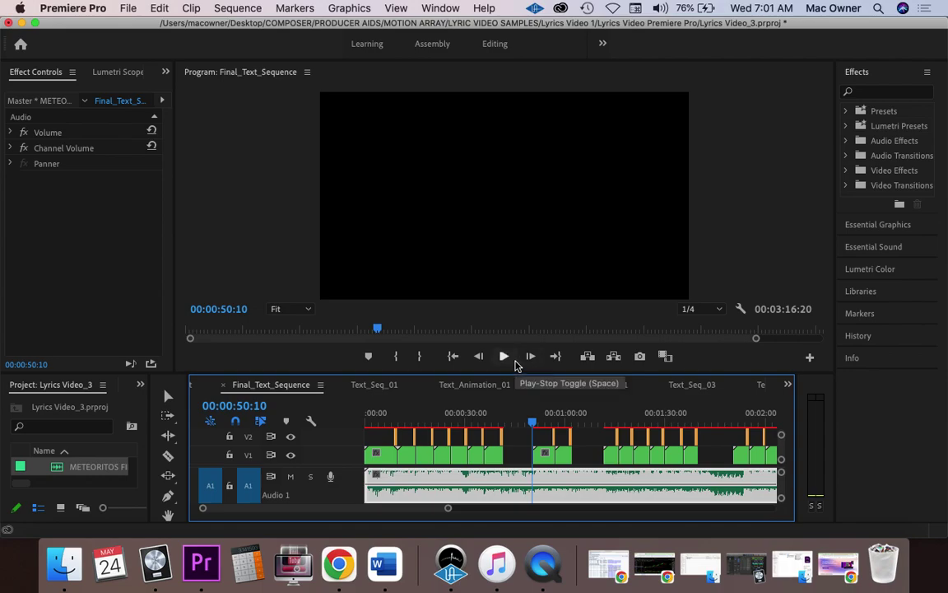
left_click(501, 356)
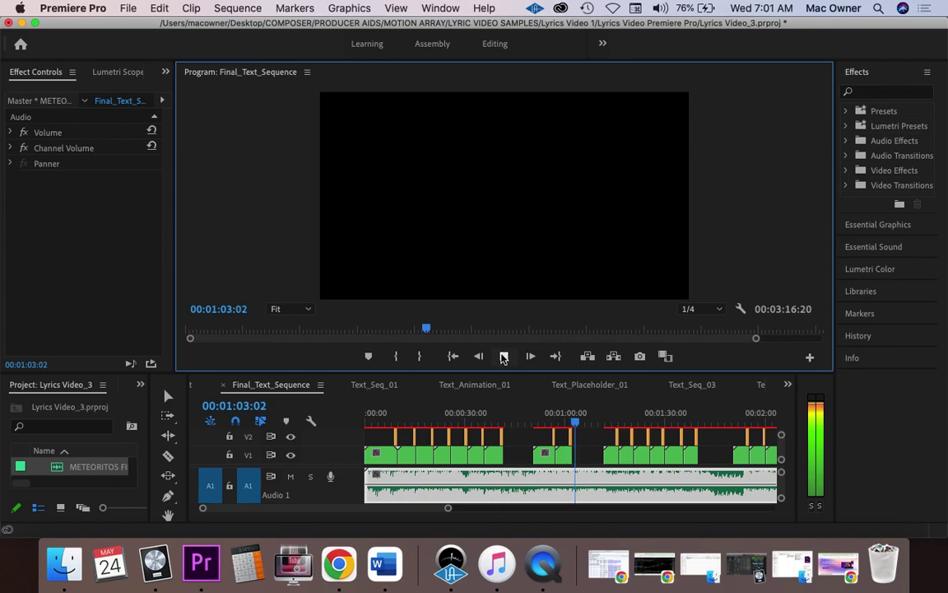
Stop playback at 1:03, drag the later lyric clip group further right, and undo a wrong move.
left_click(504, 356)
left_click(605, 435)
left_click_drag(614, 449, 619, 460)
left_click(588, 451)
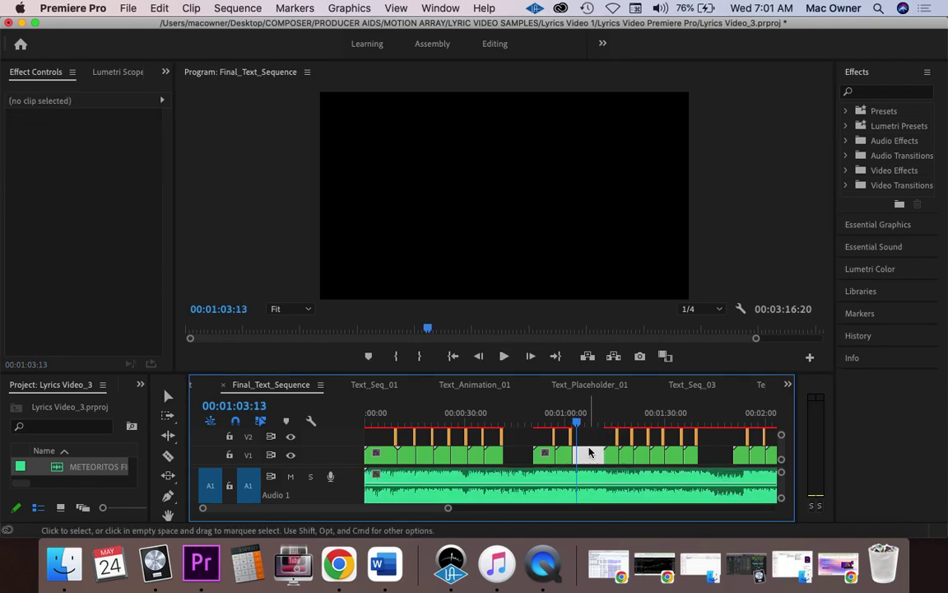
left_click(705, 452)
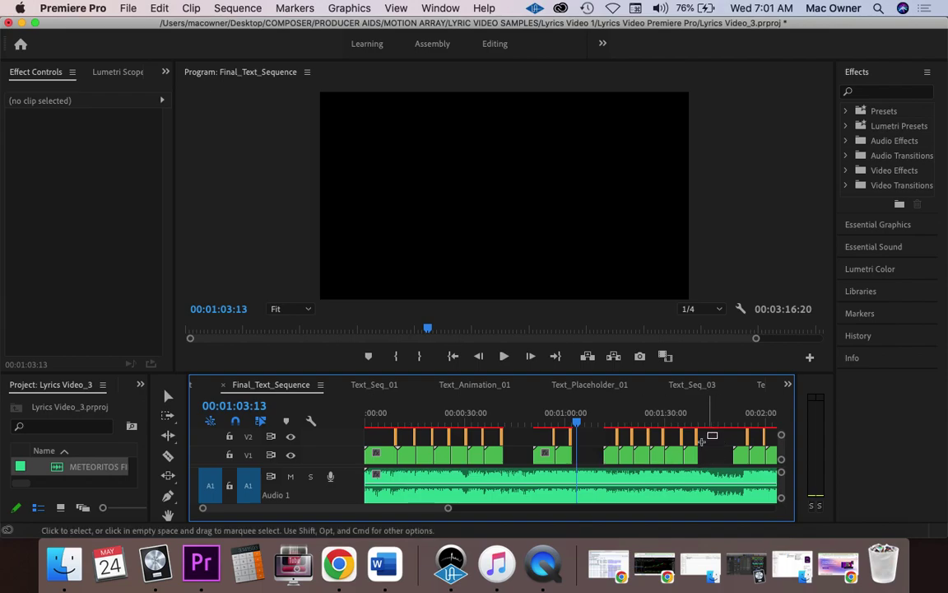
mouse_move(705, 439)
left_mouse_down()
mouse_move(609, 460)
mouse_move(683, 461)
left_mouse_up()
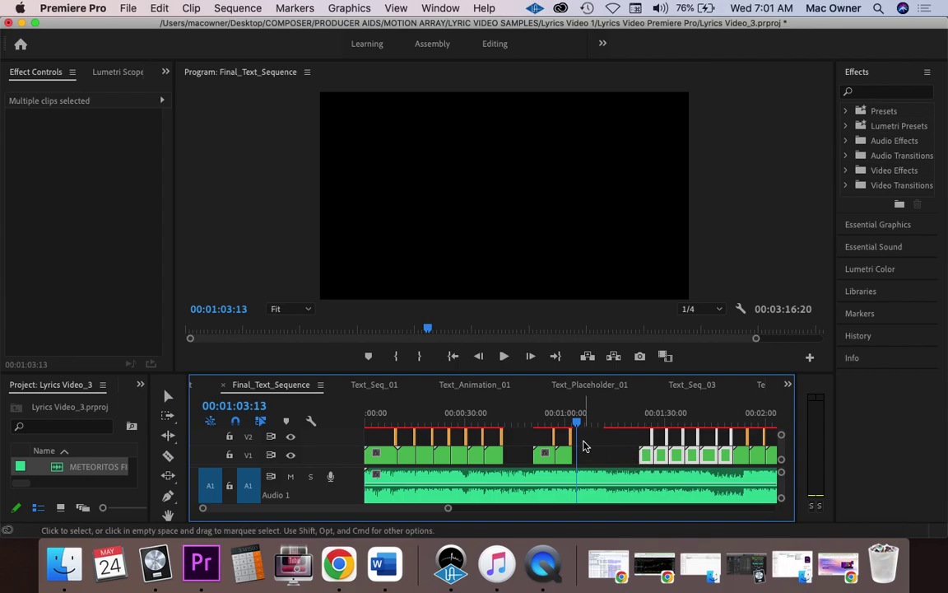
left_click_drag(582, 440, 544, 457)
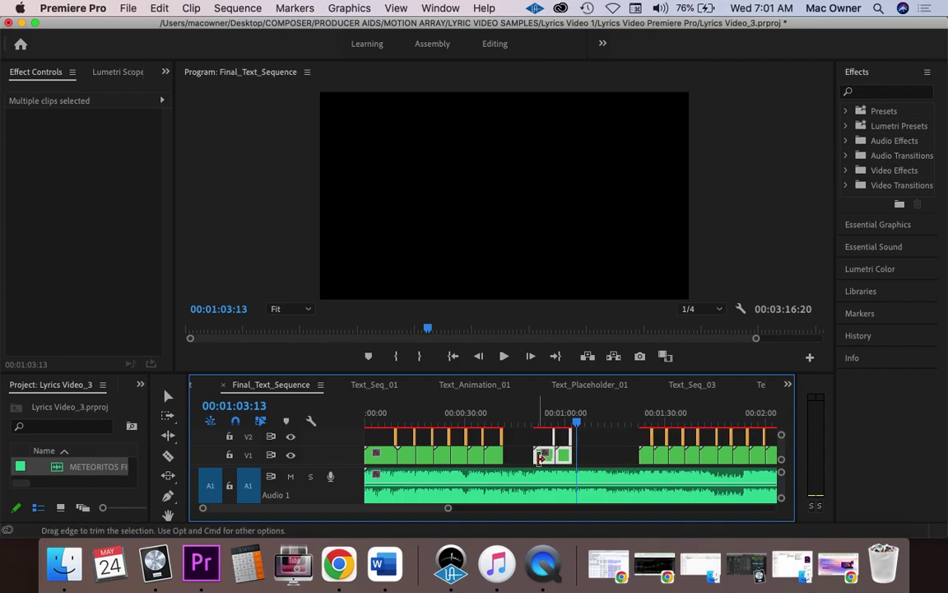
mouse_move(539, 458)
left_mouse_down()
mouse_move(597, 475)
mouse_move(588, 464)
left_mouse_up()
key("super+z")
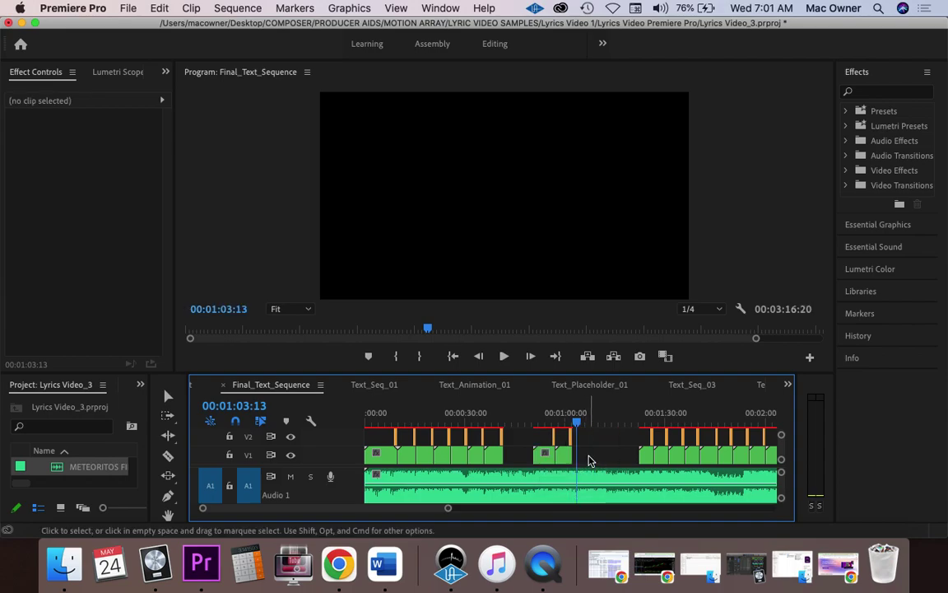
Paste copies of the lyric clips near 1:00 where they end, extending to about 1:14.
left_click_drag(577, 442, 536, 463)
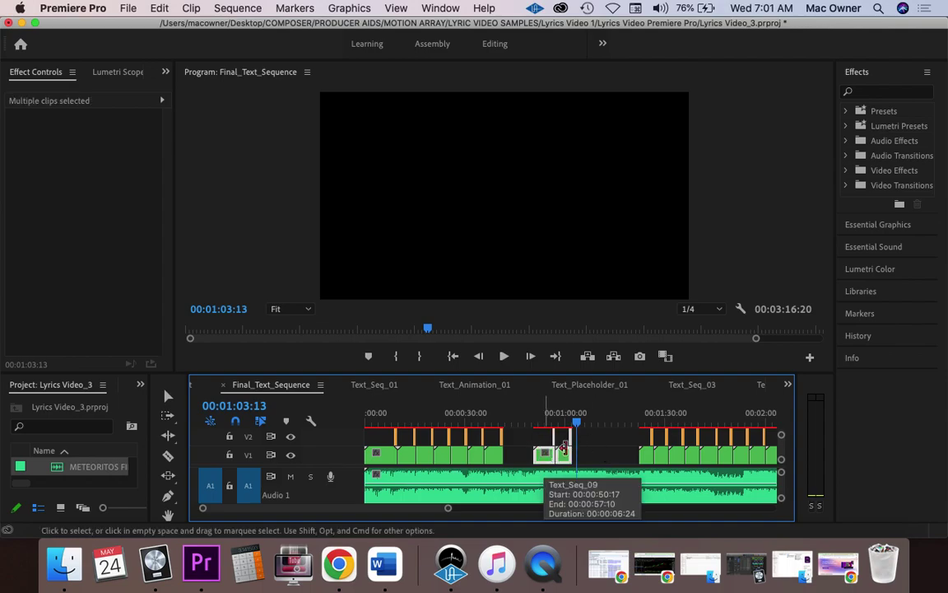
left_click_drag(577, 422, 574, 423)
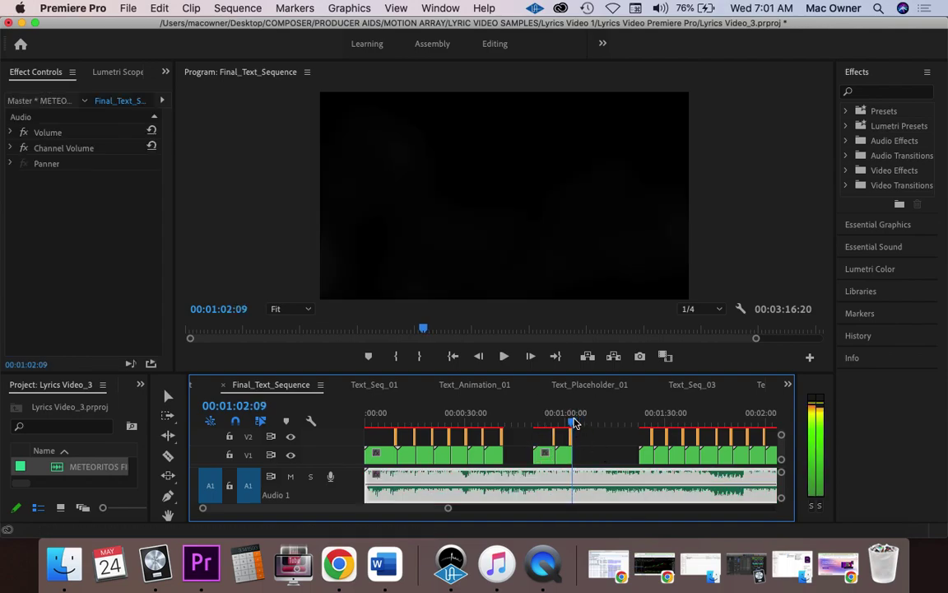
key("super+v")
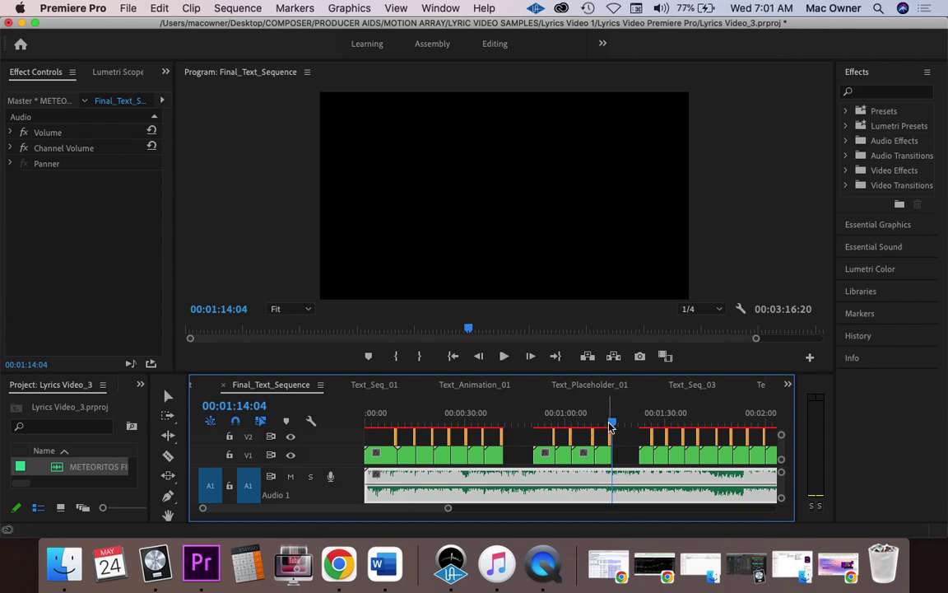
left_click_drag(614, 423, 570, 425)
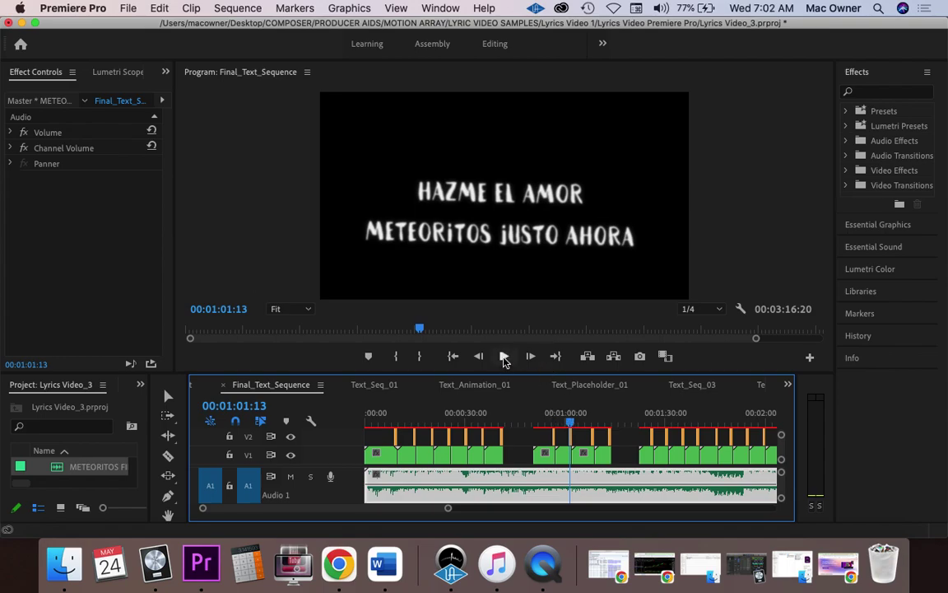
left_click(504, 356)
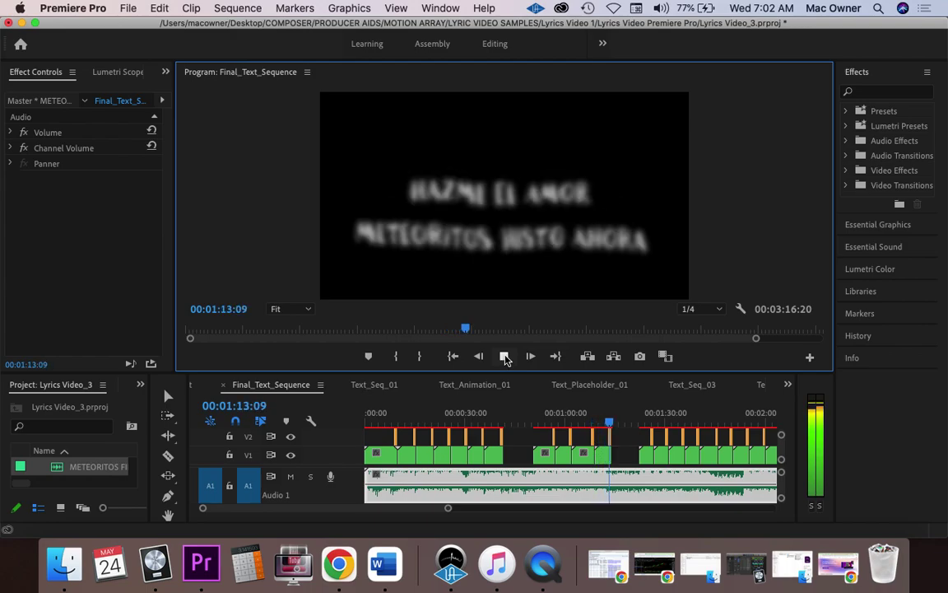
left_click(505, 356)
left_click_drag(613, 422, 586, 422)
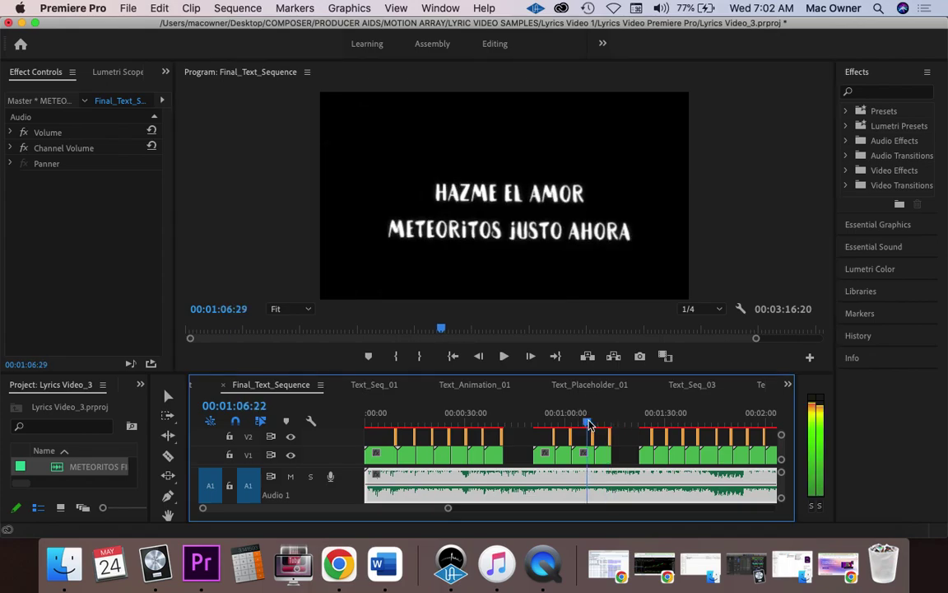
left_click(504, 357)
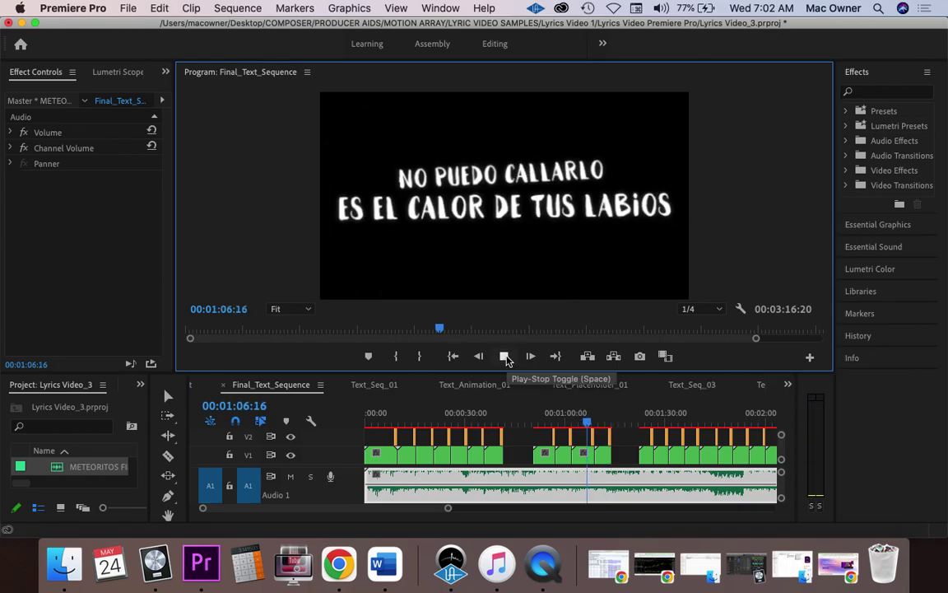
left_click(505, 357)
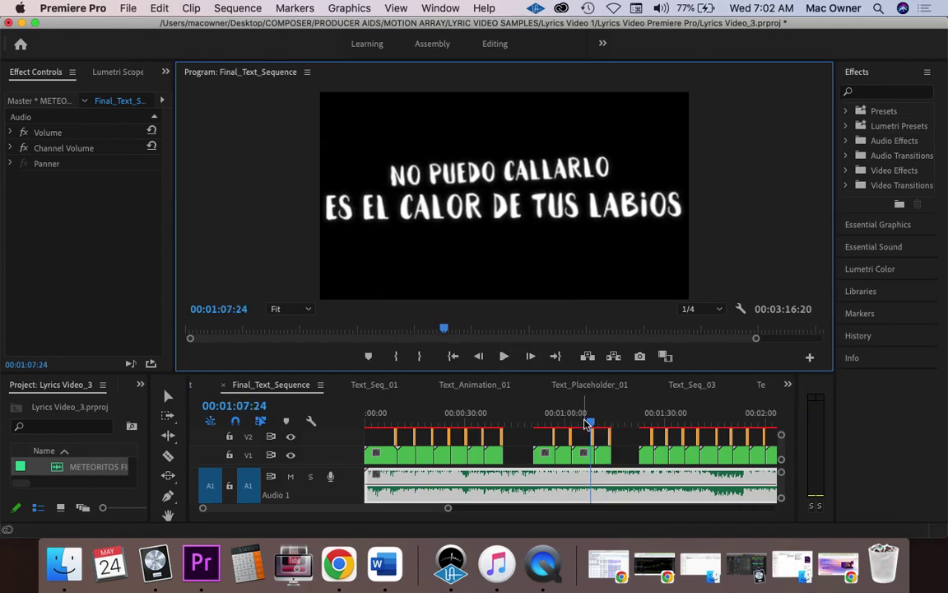
left_click(591, 446)
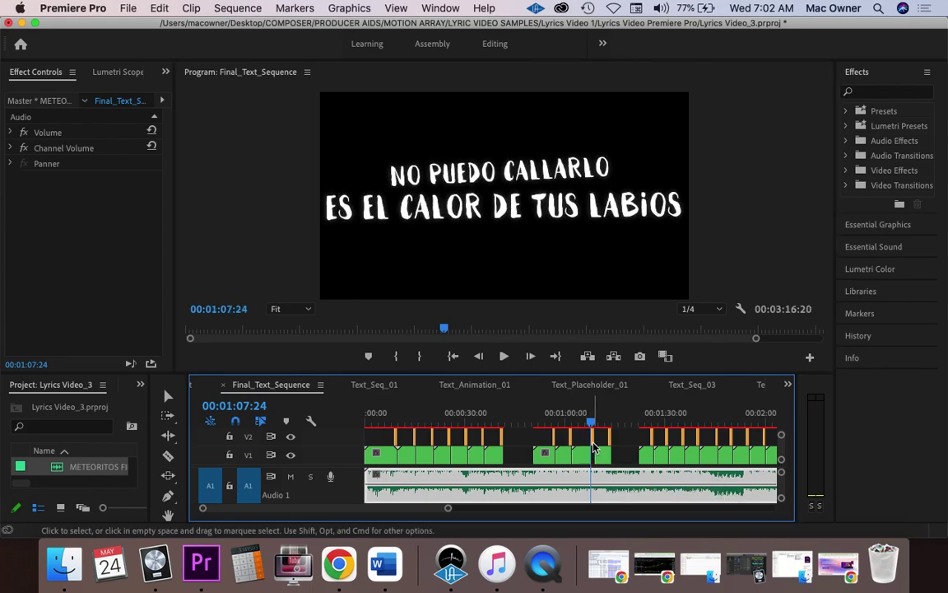
left_click_drag(592, 446, 615, 443)
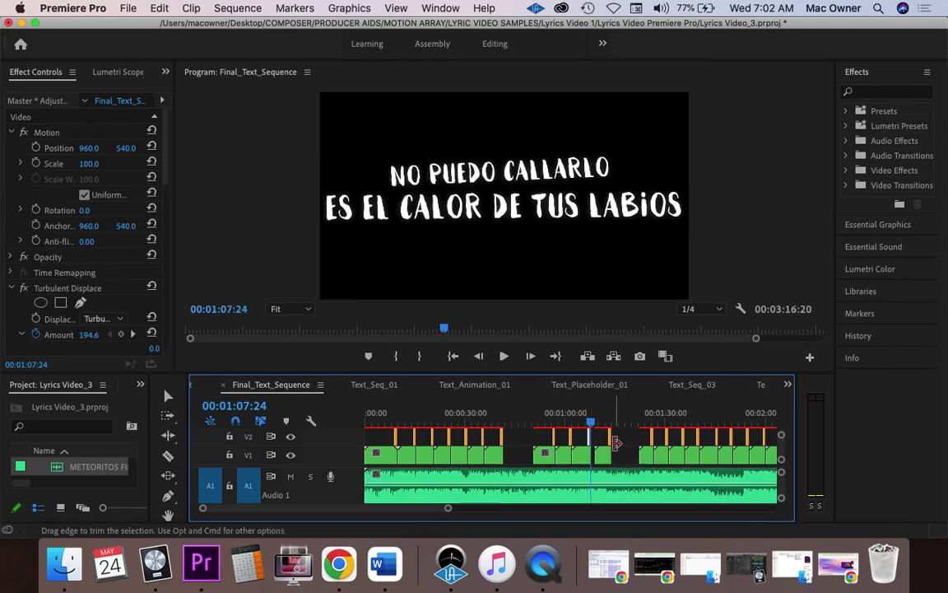
Trim the lyric clip to the playhead, shift nearby V1/V2 clips one second earlier, then view Final_Export.
left_click_drag(584, 438, 589, 438)
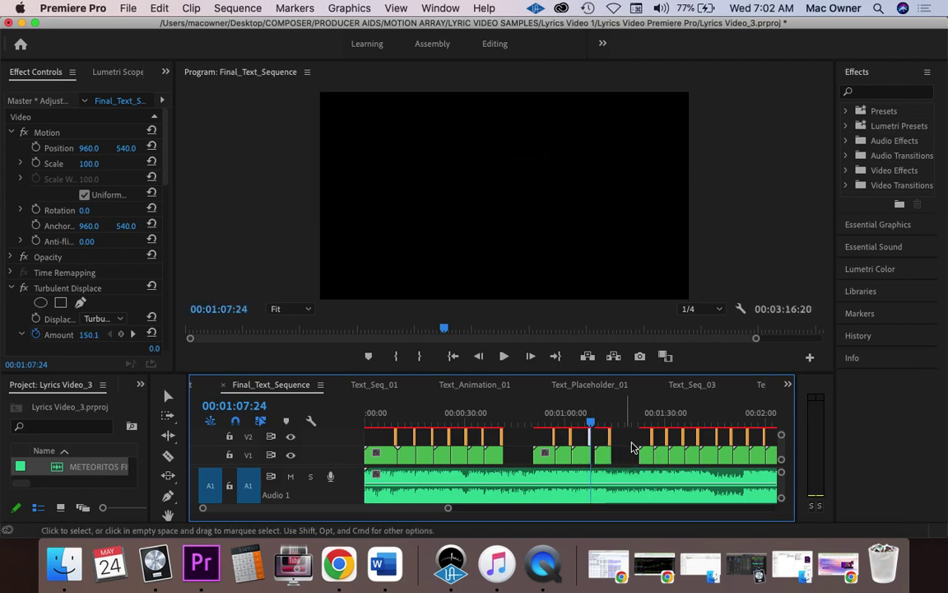
left_click(602, 457)
mouse_move(604, 458)
left_mouse_down()
mouse_move(609, 462)
mouse_move(586, 419)
left_mouse_up()
left_click(596, 427)
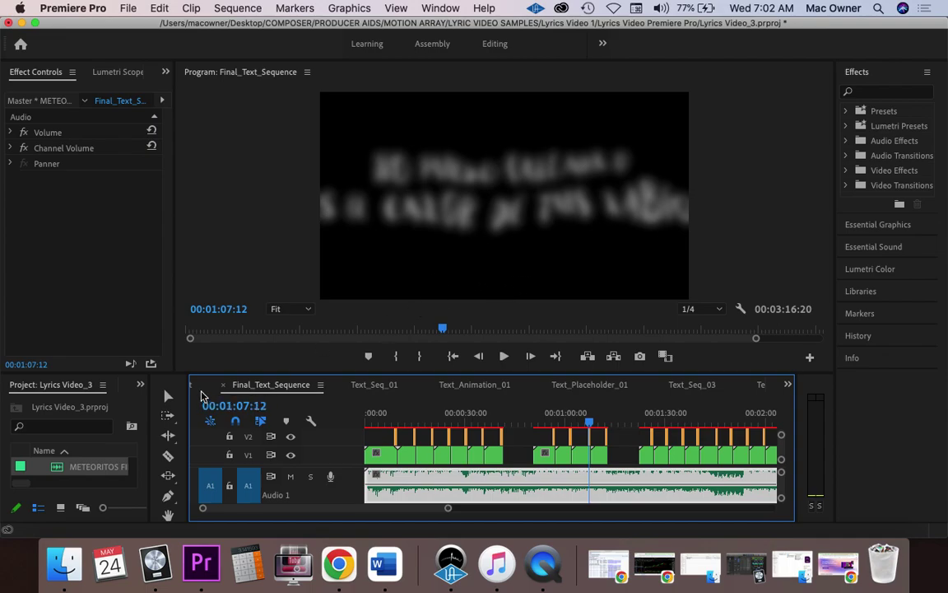
left_click(199, 392)
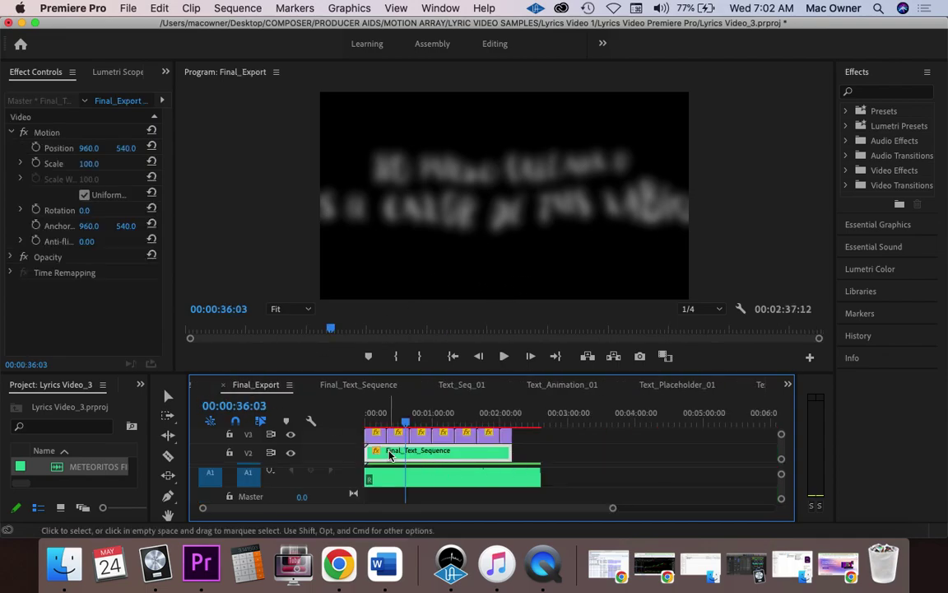
Preview Final_Export near its start and select the Final_Text_Sequence clip on V2.
left_click_drag(380, 421, 378, 422)
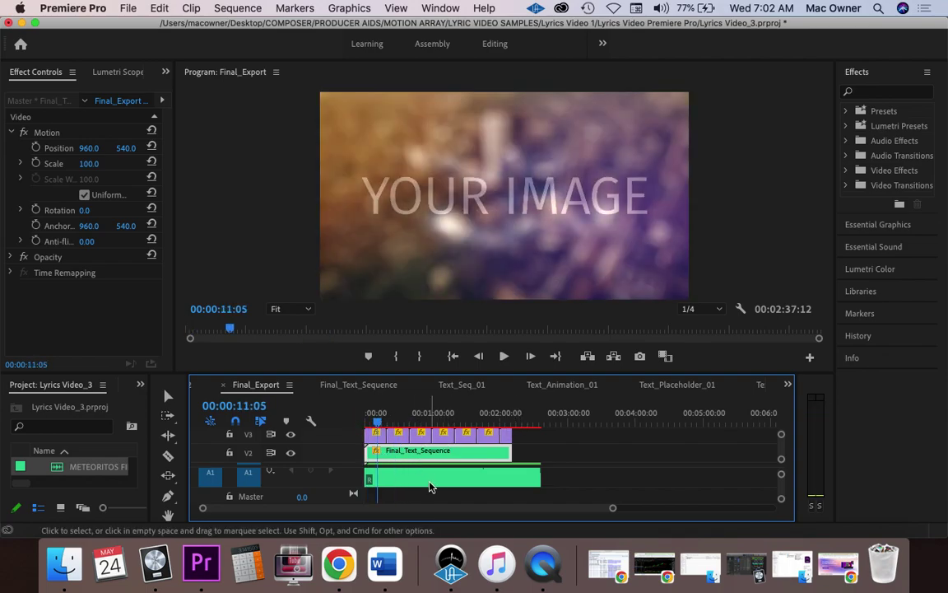
scroll(592, 458, "down", 1)
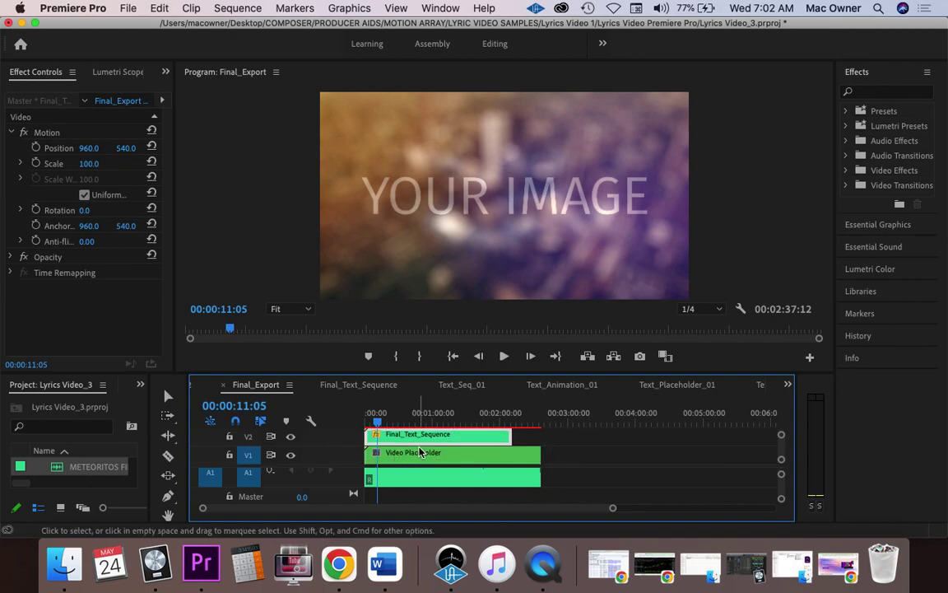
left_click(637, 447)
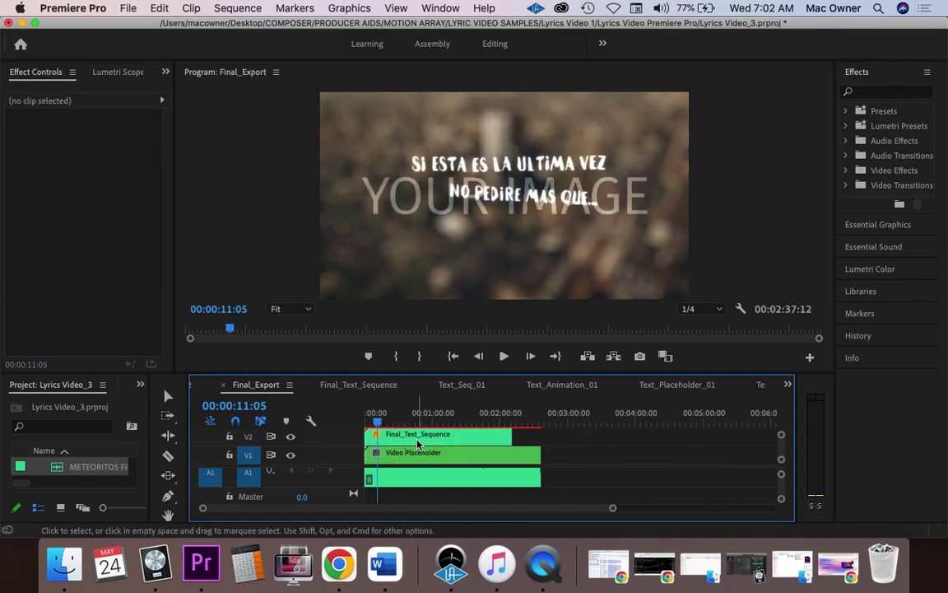
left_click(426, 443)
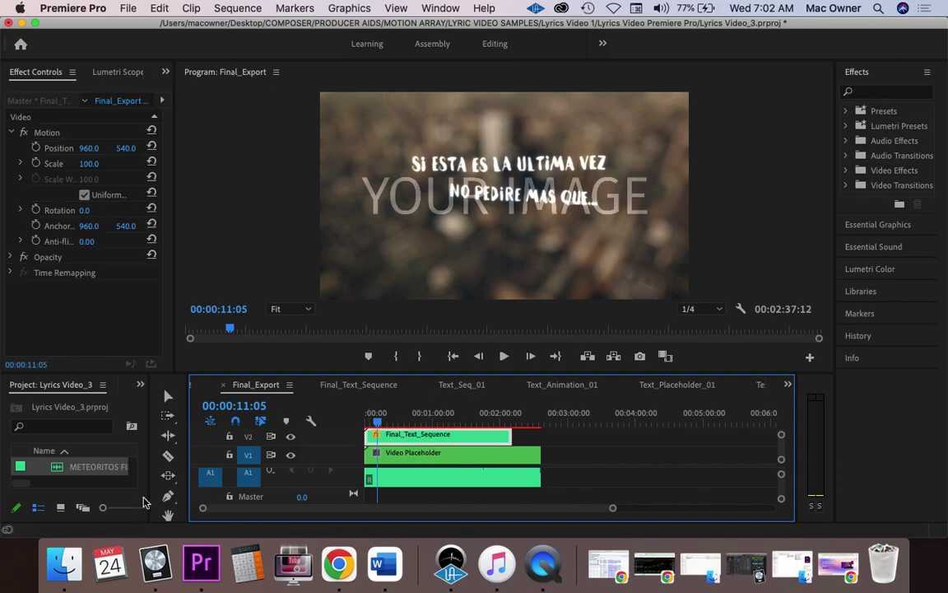
scroll(121, 466, "up", 3)
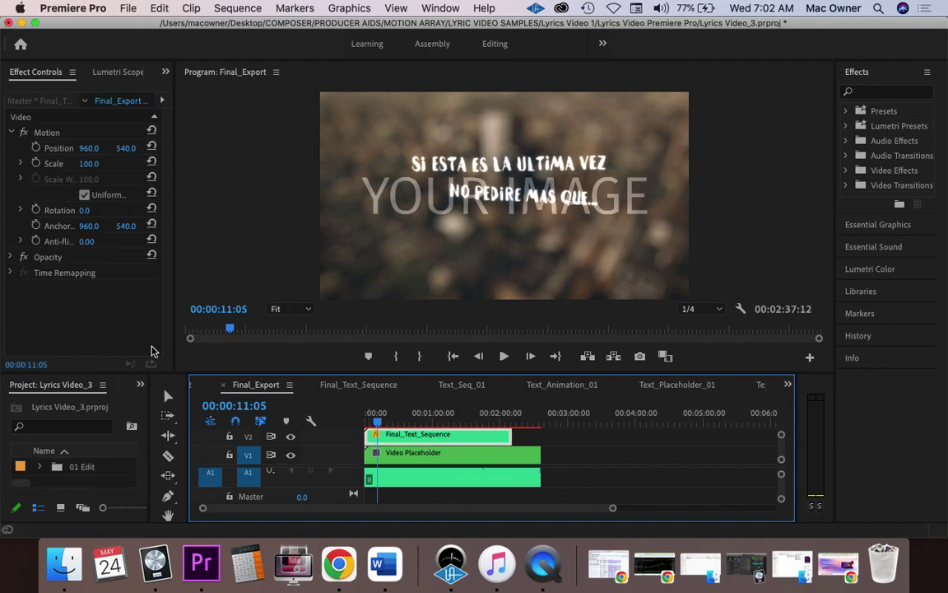
Enlarge the Program monitor, return to Final_Text_Sequence, and minimize Premiere Pro.
left_click_drag(119, 372, 173, 411)
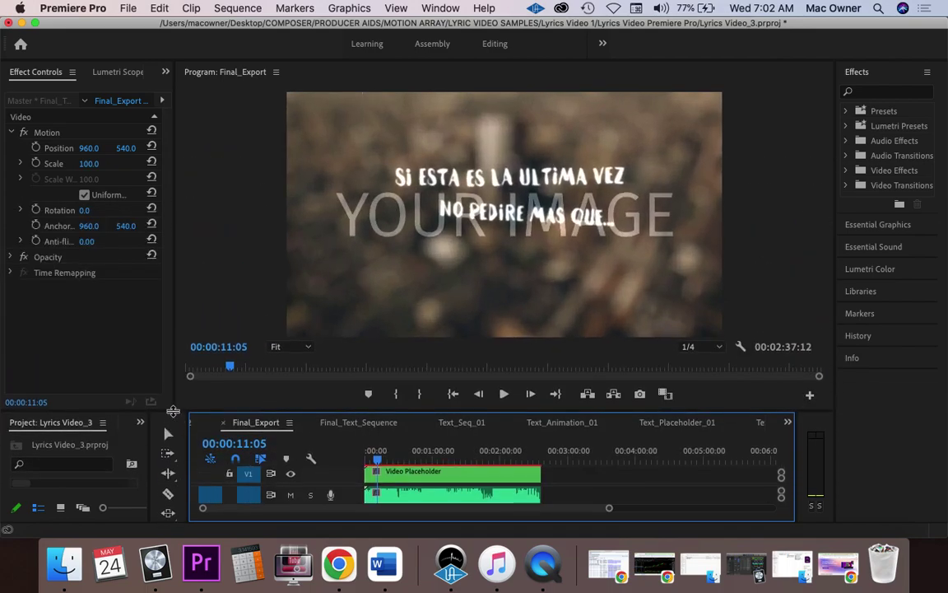
left_click_drag(173, 411, 174, 413)
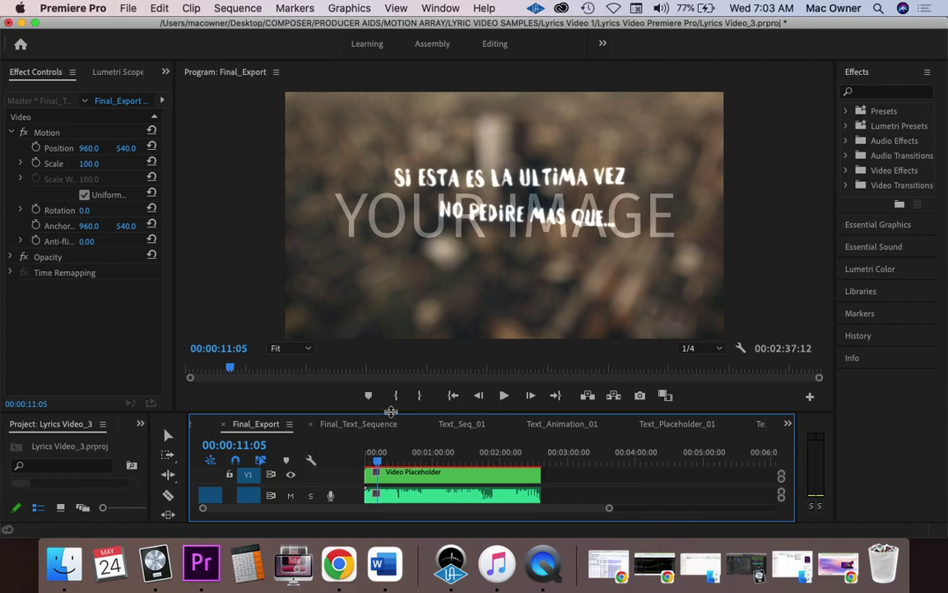
left_click(346, 423)
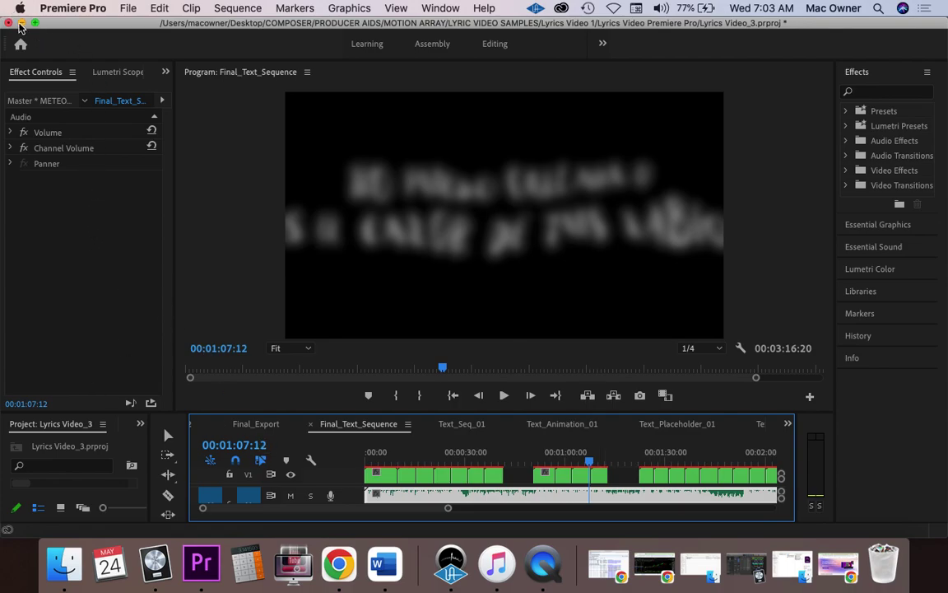
left_click(21, 23)
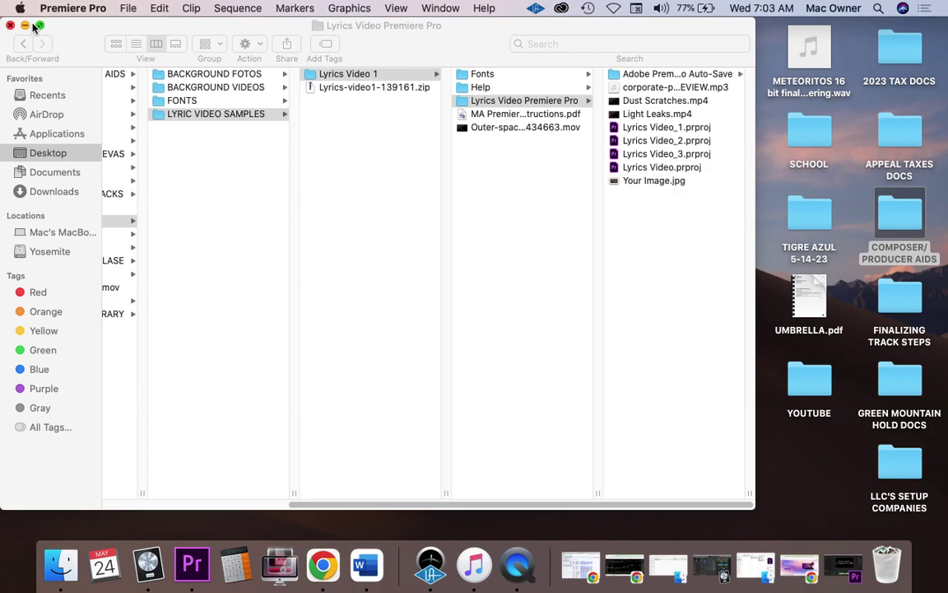